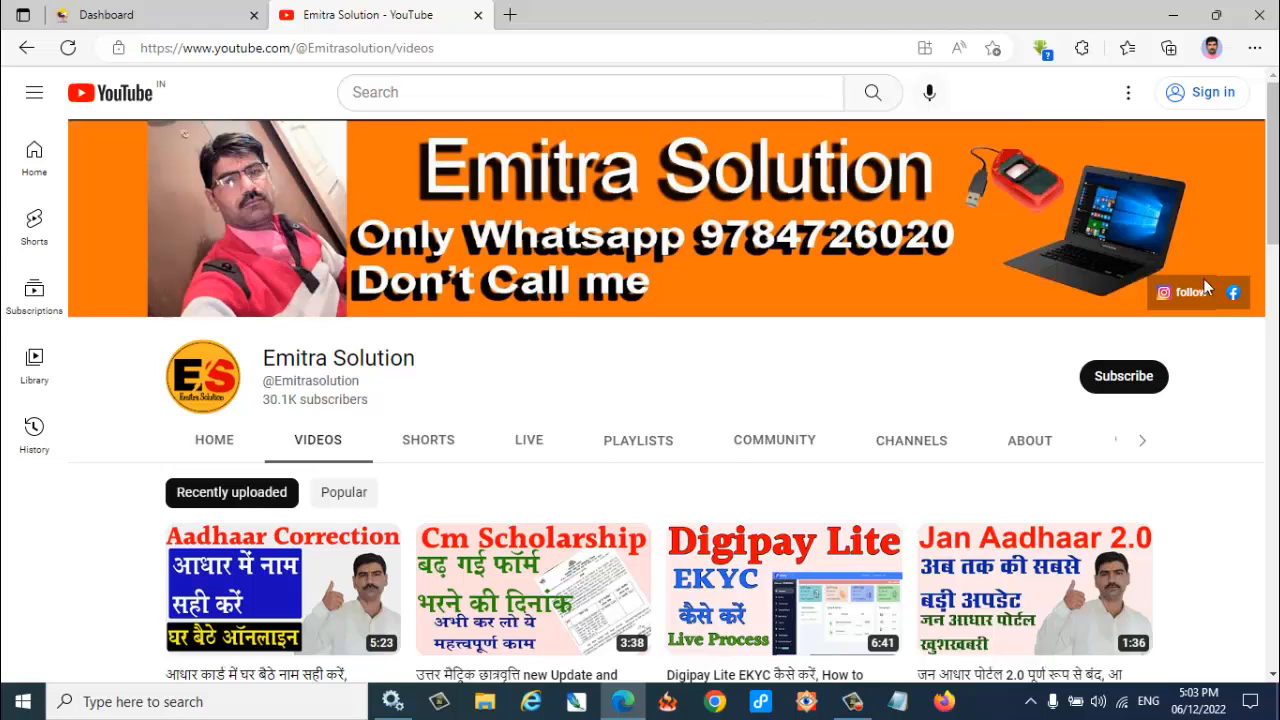
Switch to the e-Mitra dashboard, open the application type services page and change the portal language to Hindi.
left_click(133, 17)
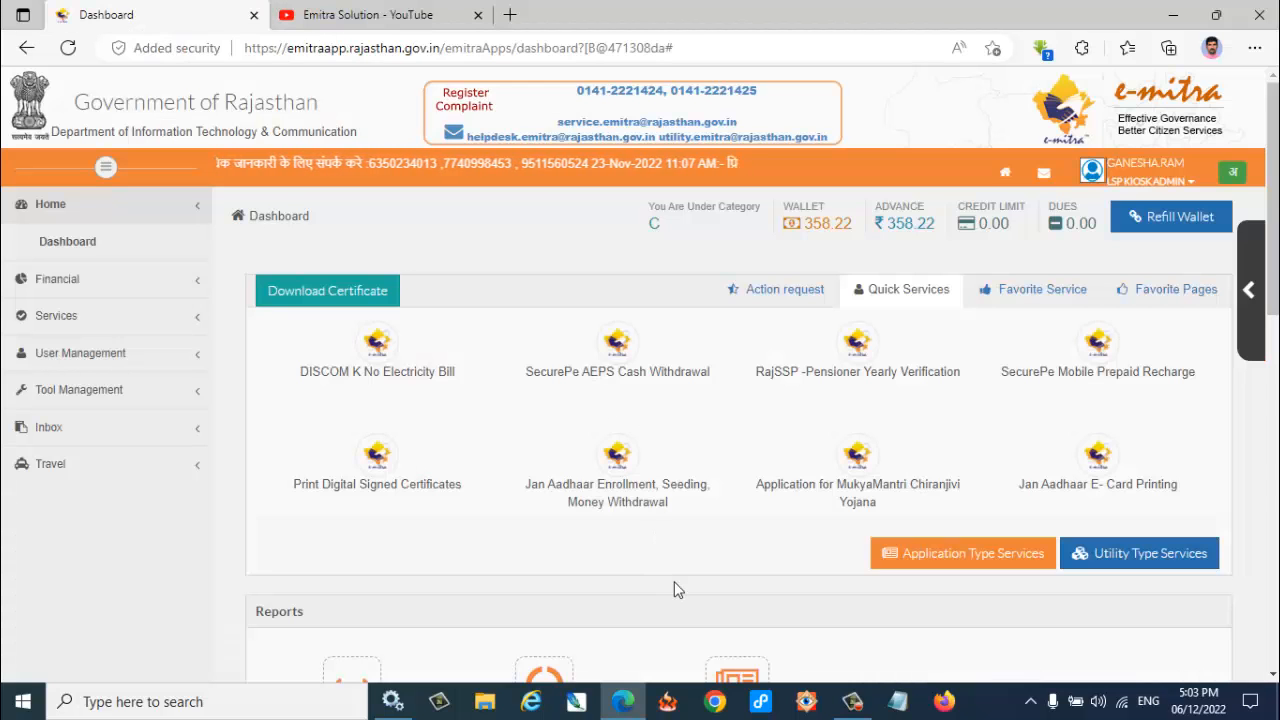
left_click(955, 566)
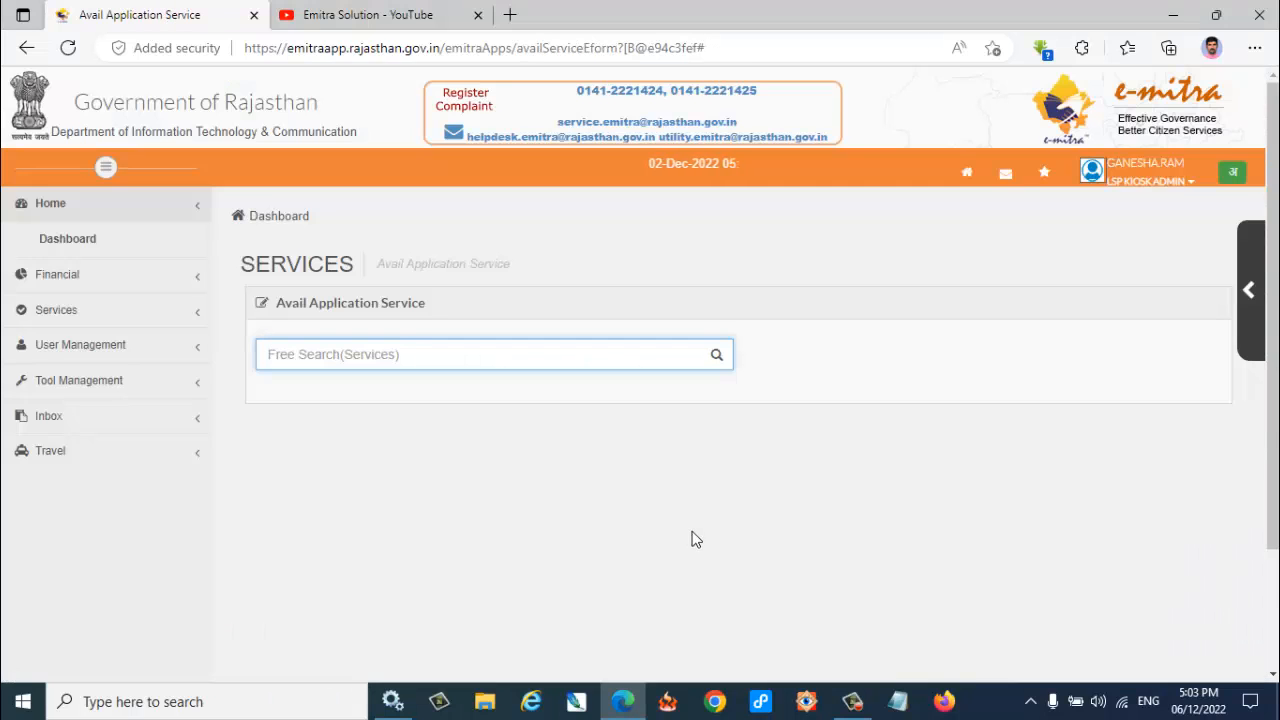
left_click(1235, 178)
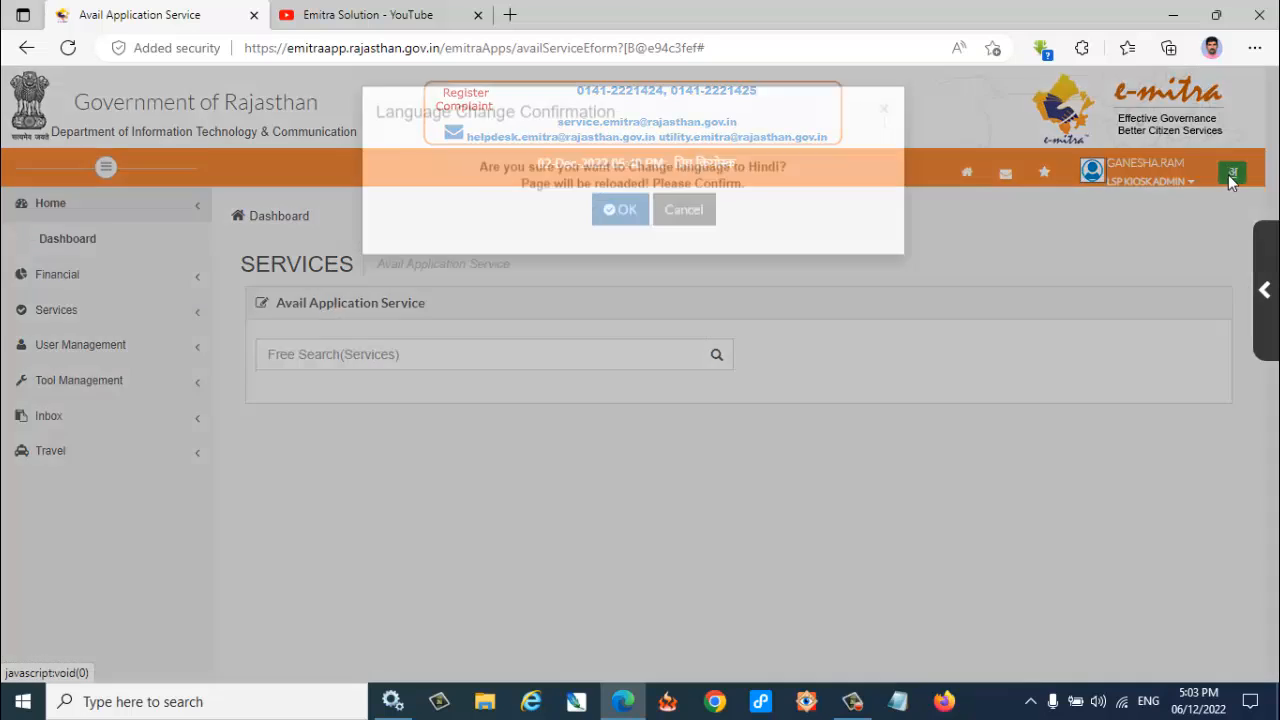
left_click(614, 247)
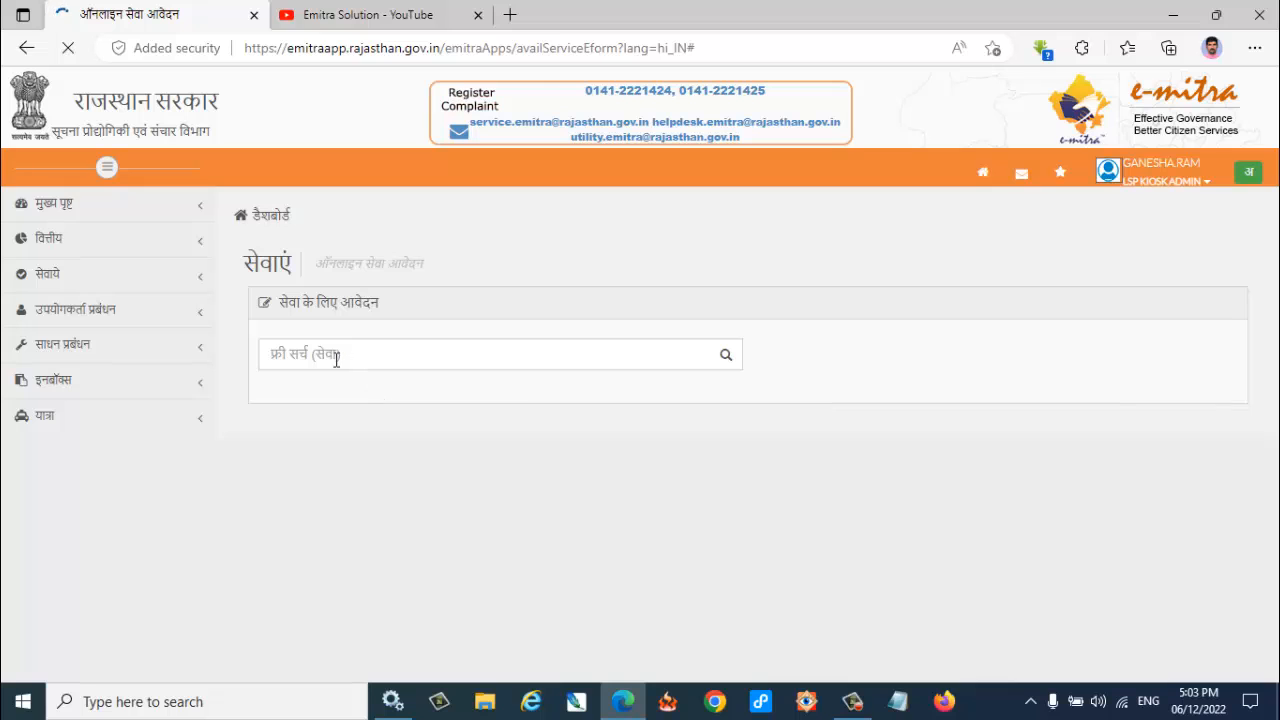
Search the services for "ews" and choose the Income and Asset certificate application for Economically Weaker Sections for state.
left_click(348, 355)
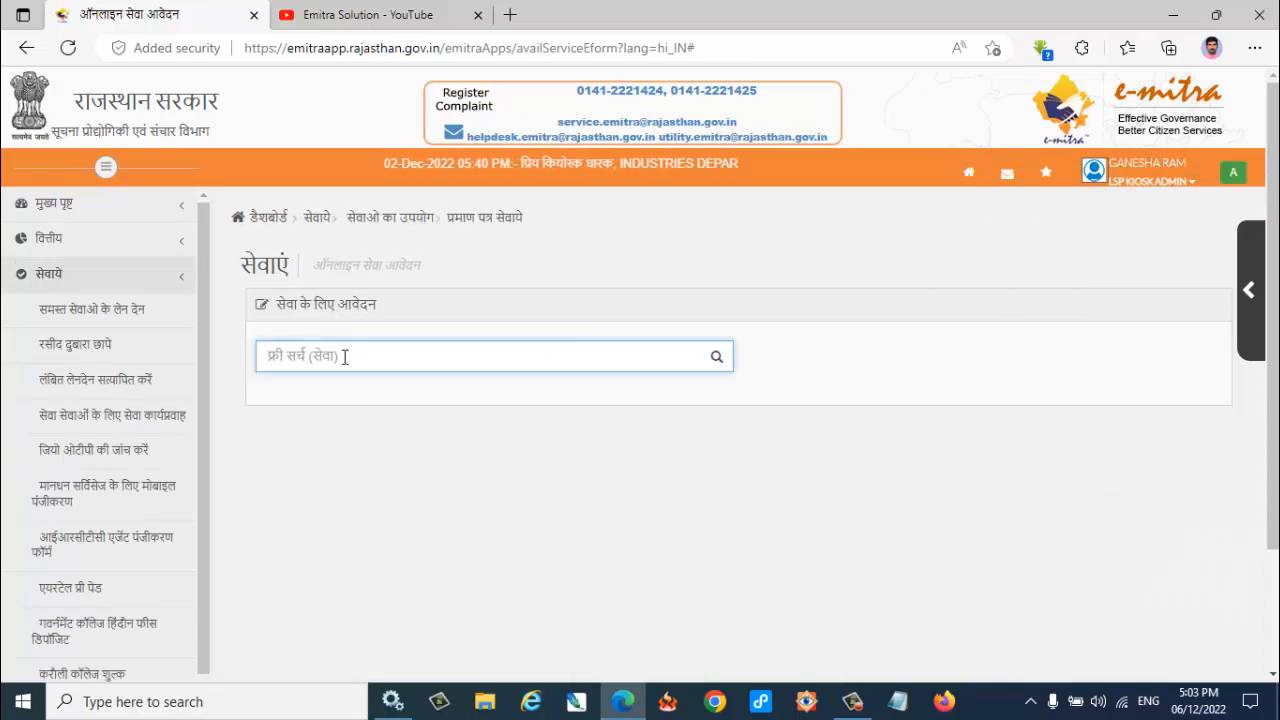
type("ews")
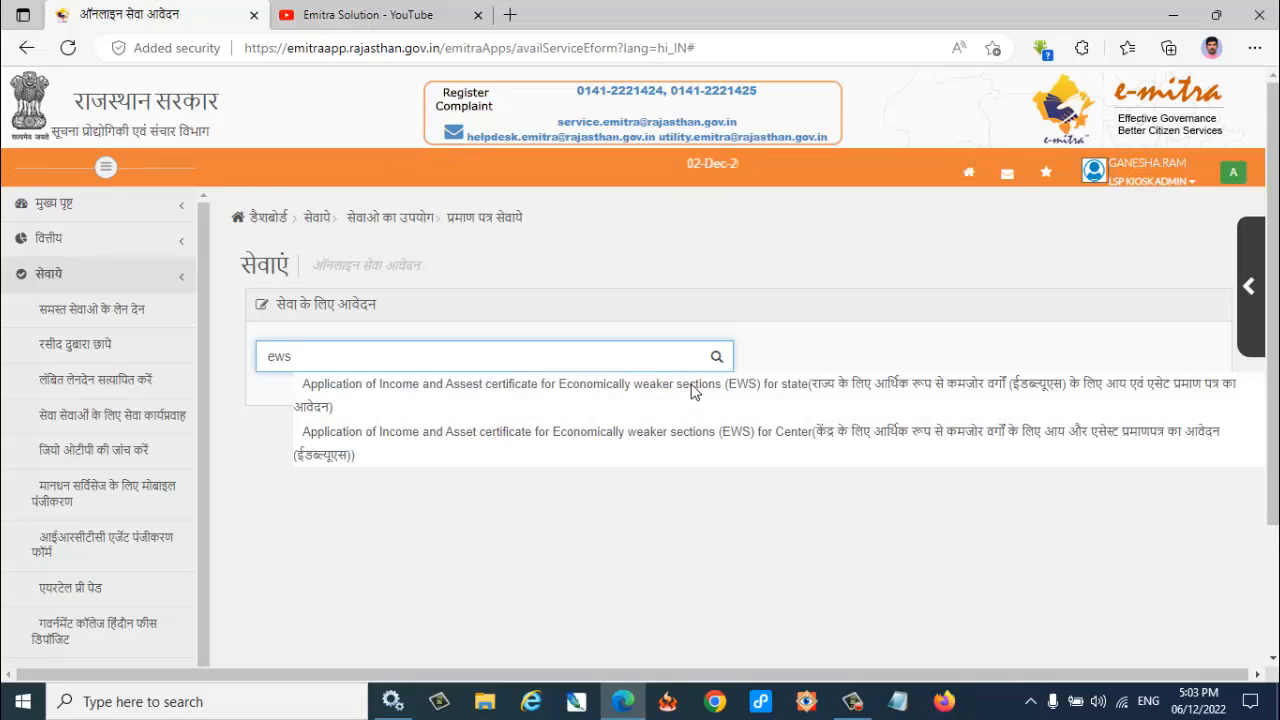
left_click(789, 390)
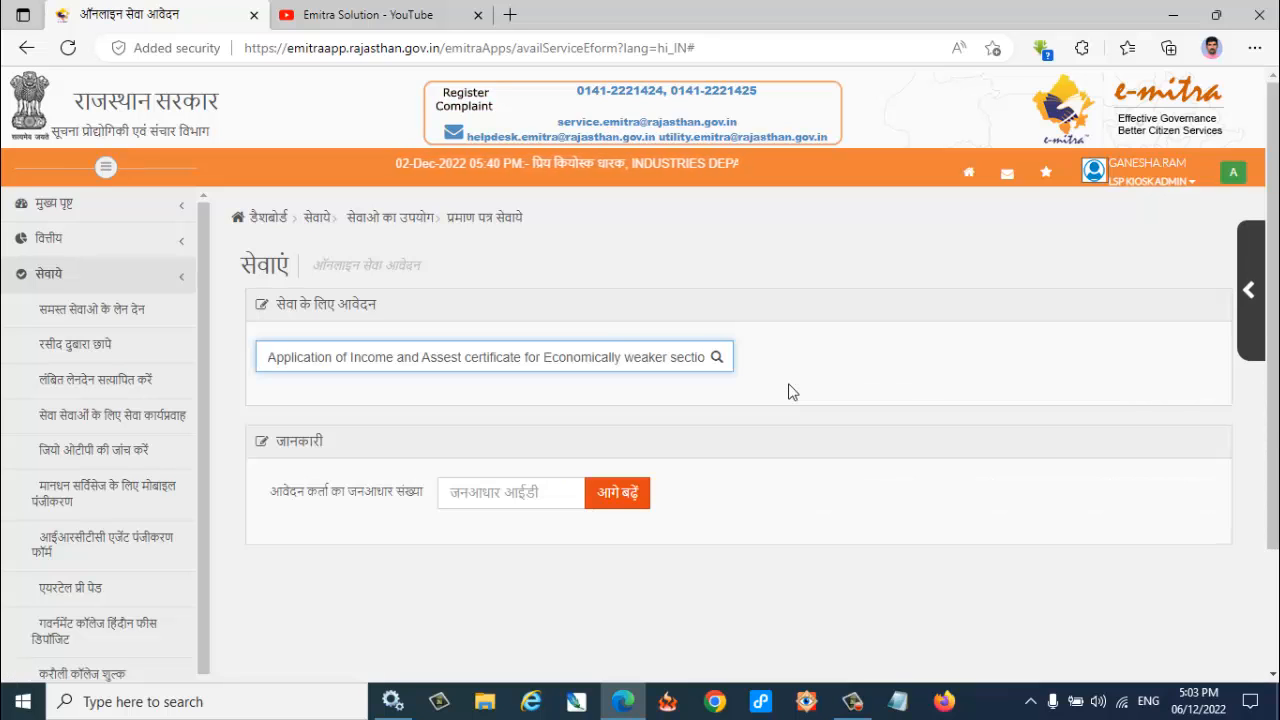
Submit the applicant's Jan Aadhaar ID and show the family members with the Jan Aadhar Based verification method.
left_click(538, 499)
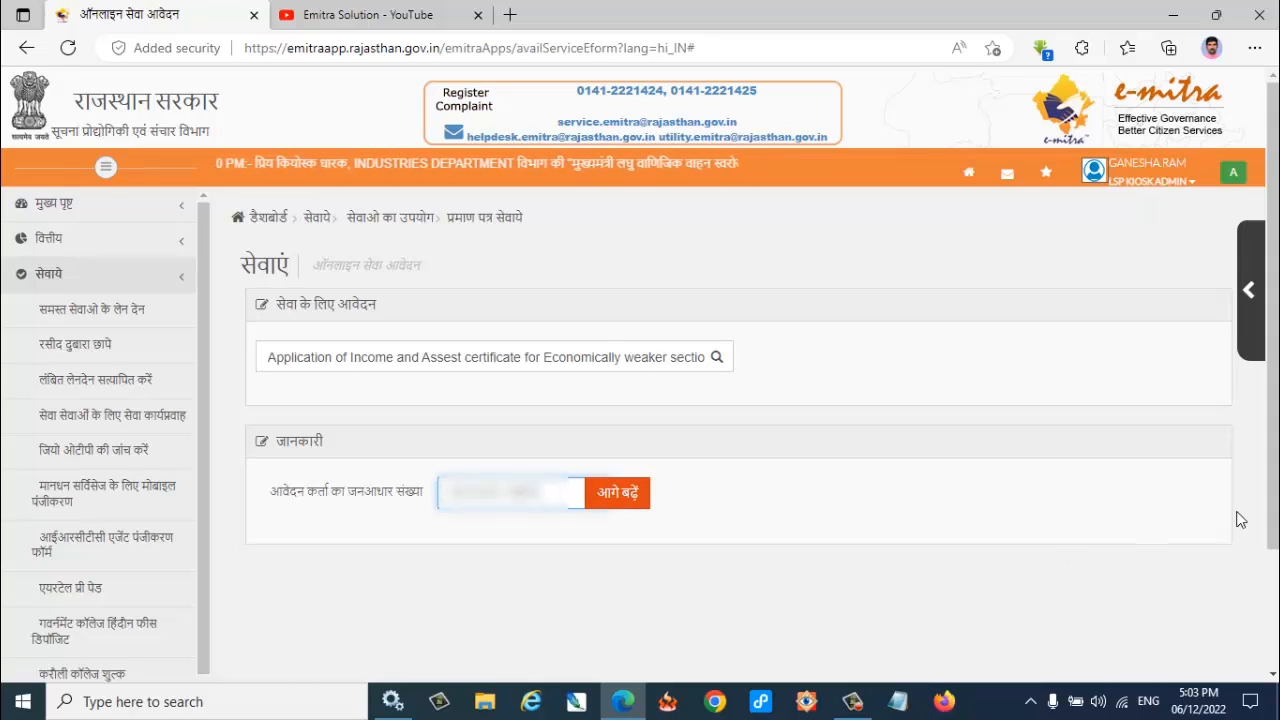
left_click(617, 492)
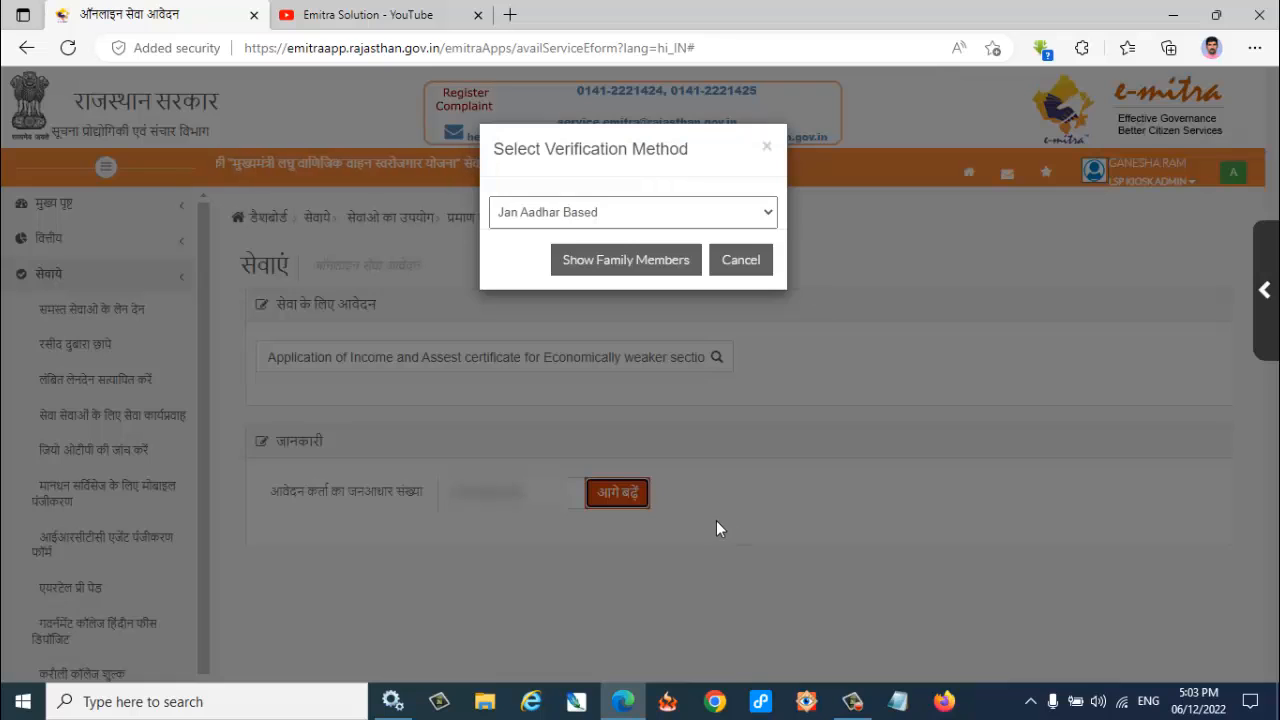
left_click(545, 215)
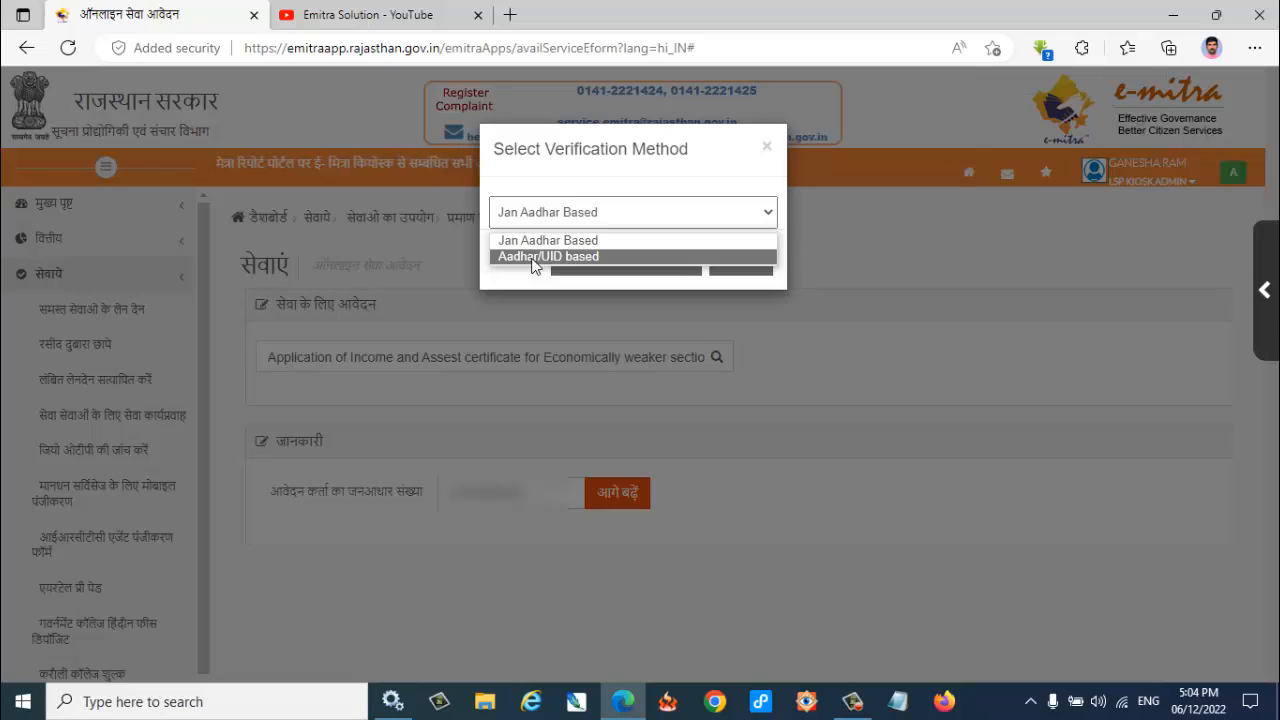
left_click(548, 257)
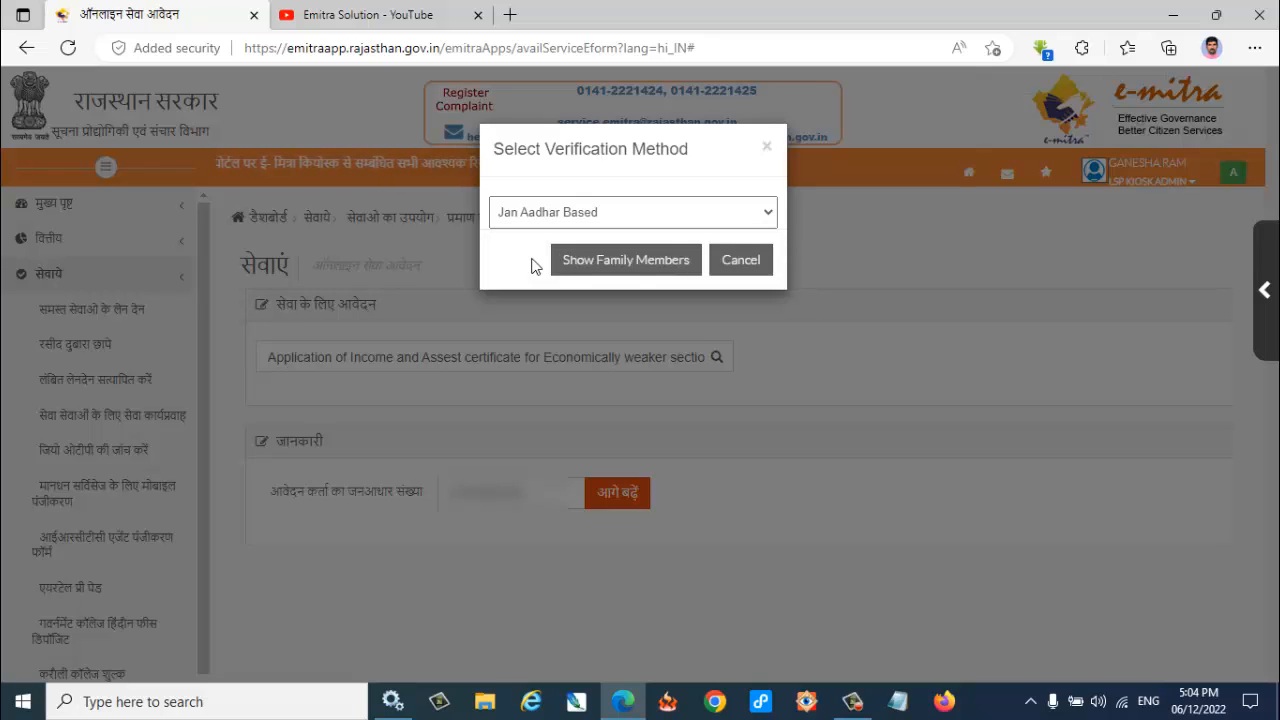
left_click(614, 265)
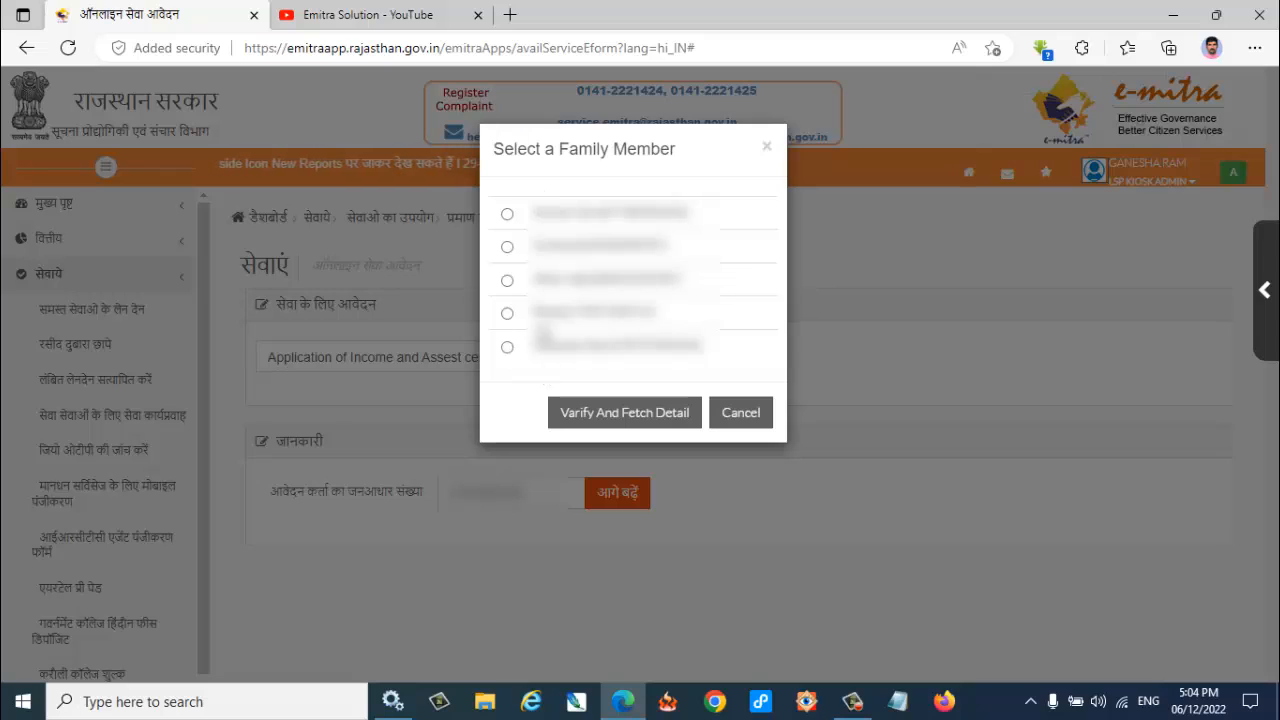
Select the last listed family member and fetch the details by verifying with the OTP sent to the registered mobile.
left_click(507, 347)
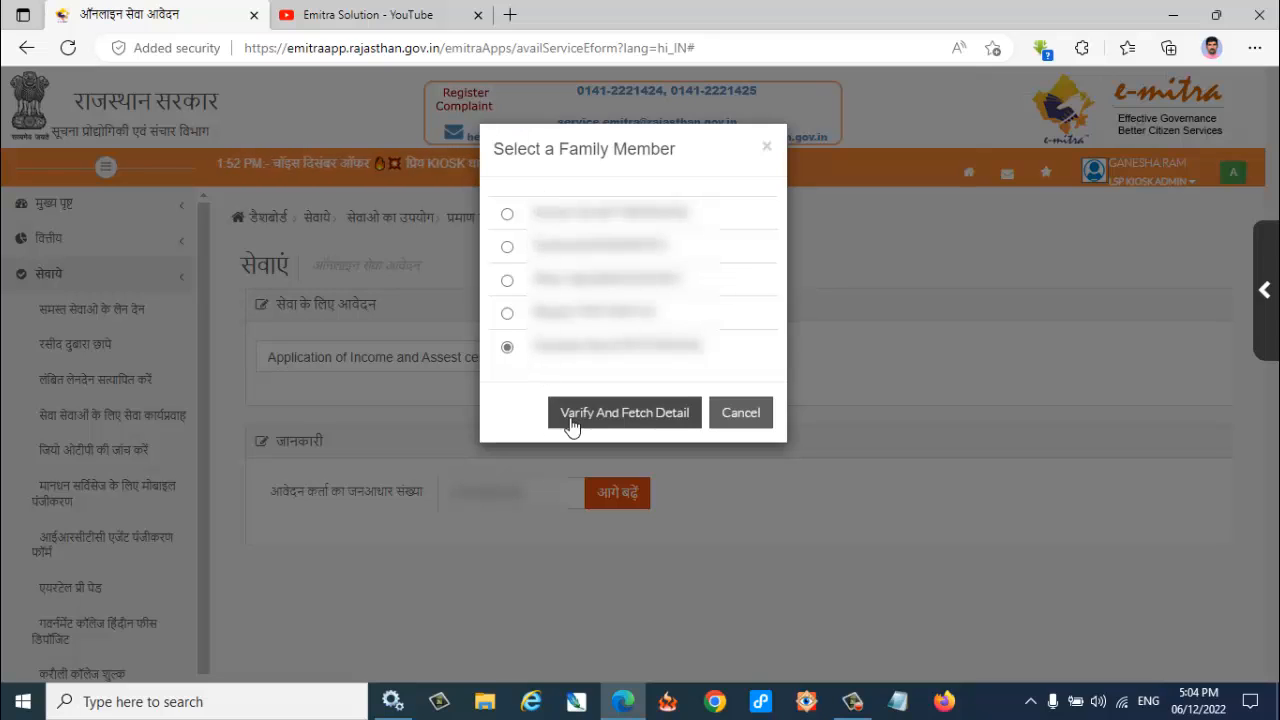
left_click(642, 418)
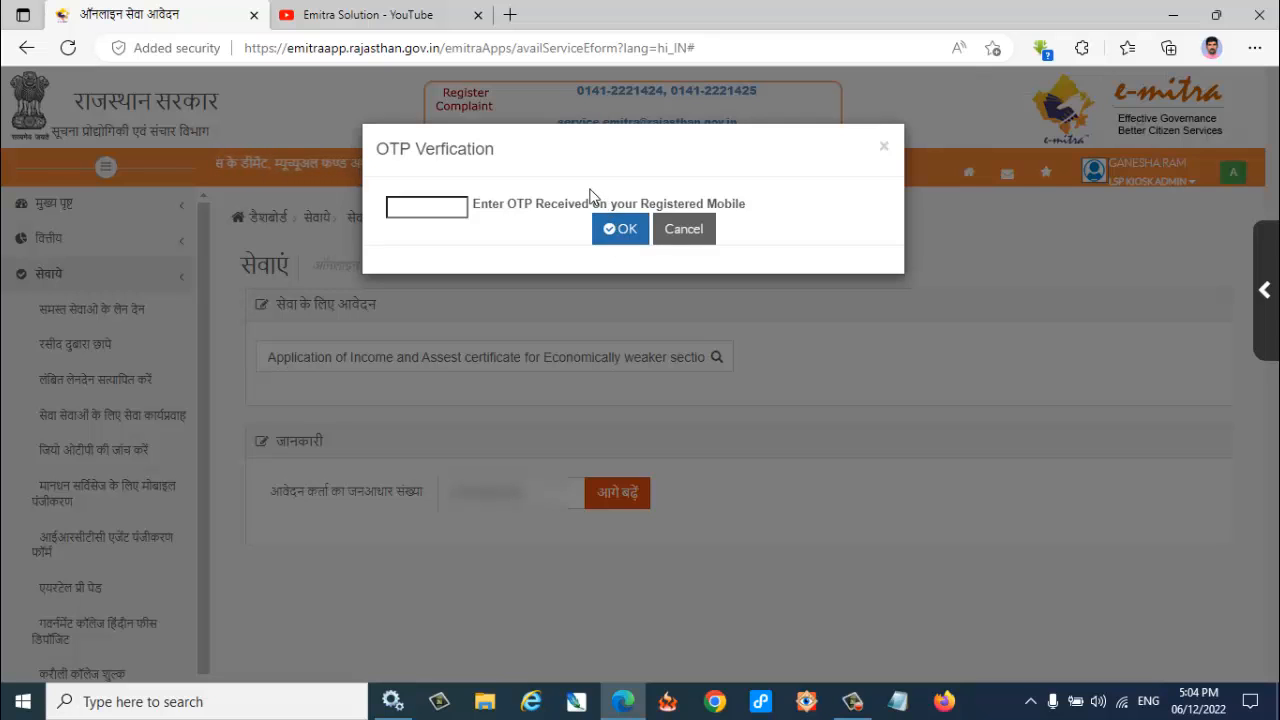
left_click(618, 229)
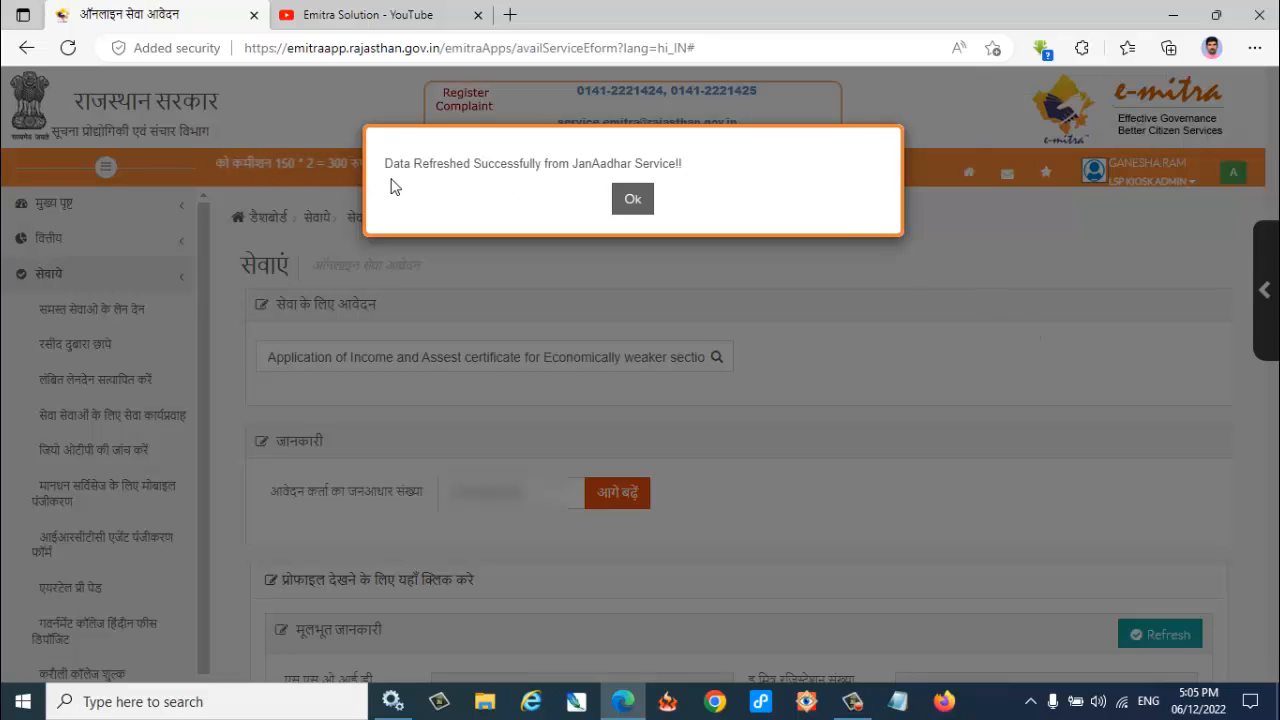
left_click(633, 205)
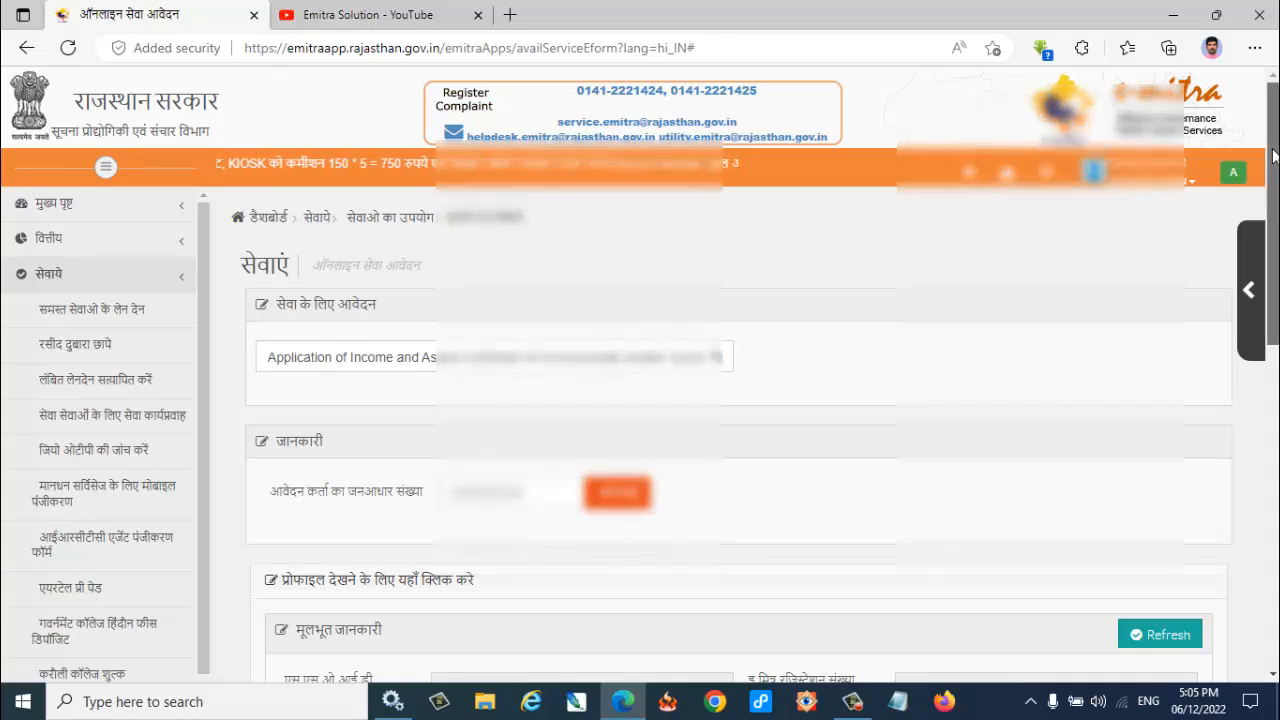
Fetch the applicant's address into the profile and save the profile to proceed to the EWS application form.
scroll(750, 430, "down", 5)
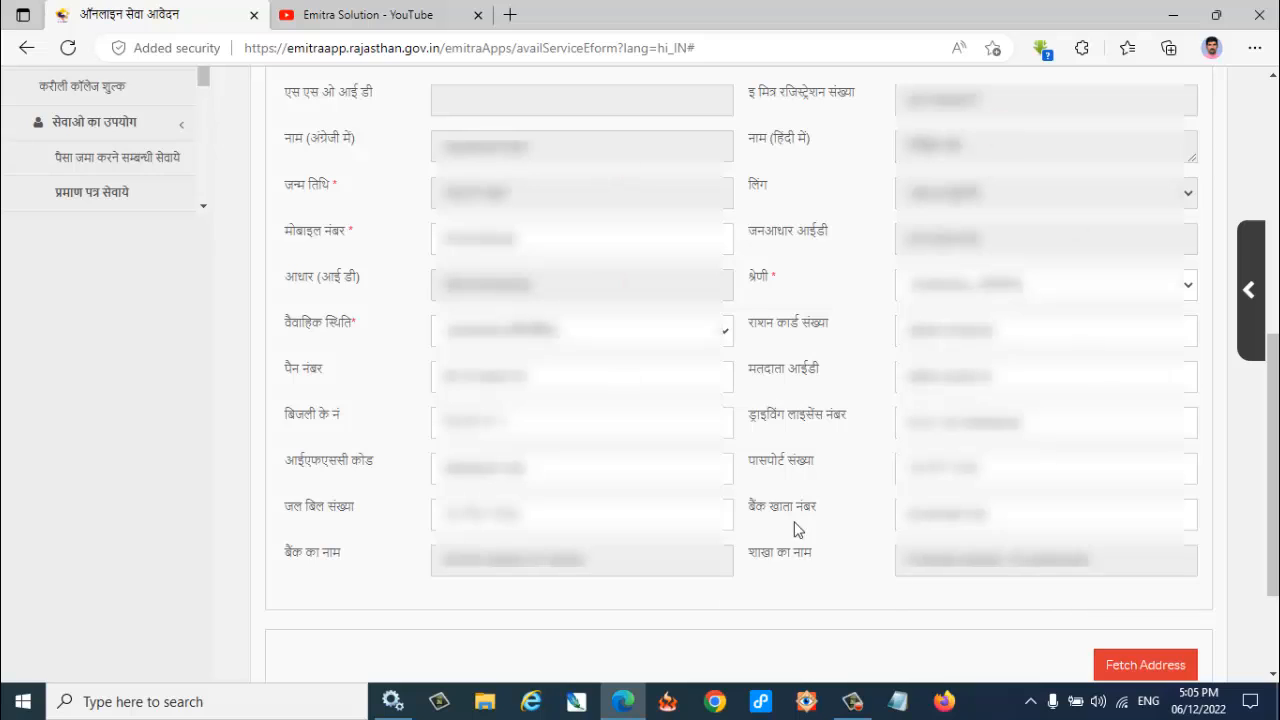
left_click(1135, 667)
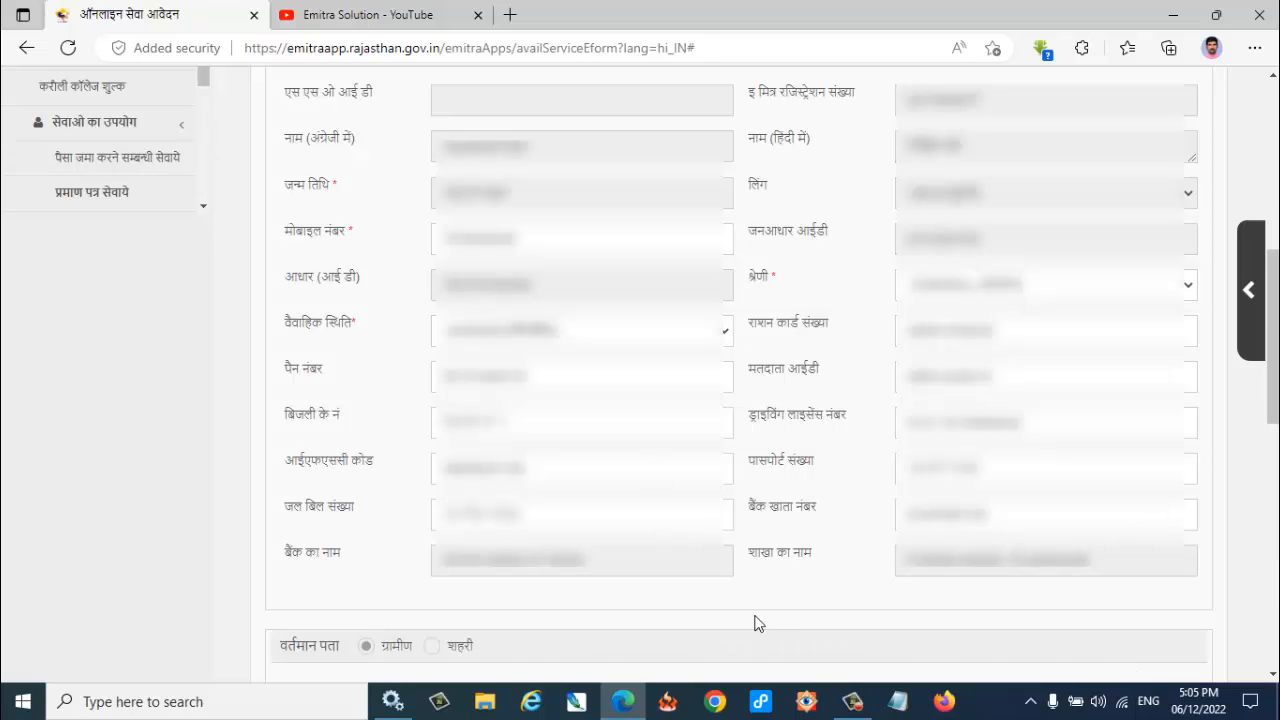
scroll(763, 624, "down", 5)
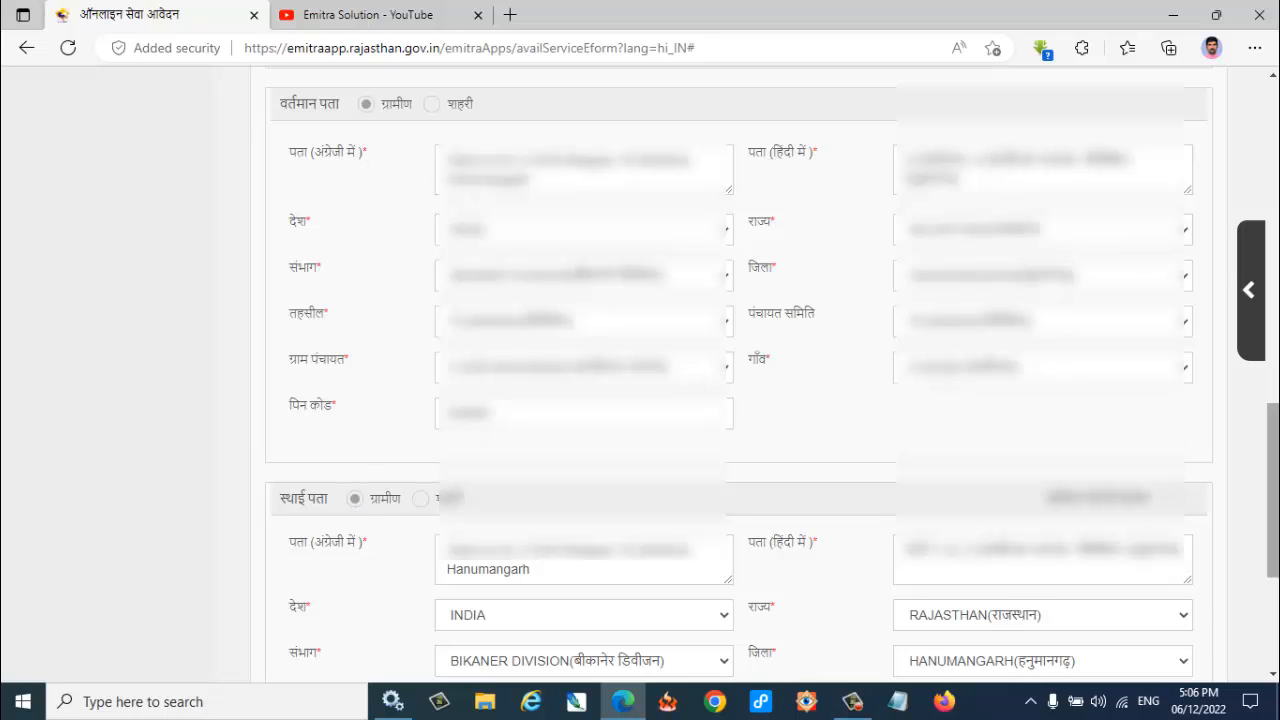
scroll(572, 610, "down", 3)
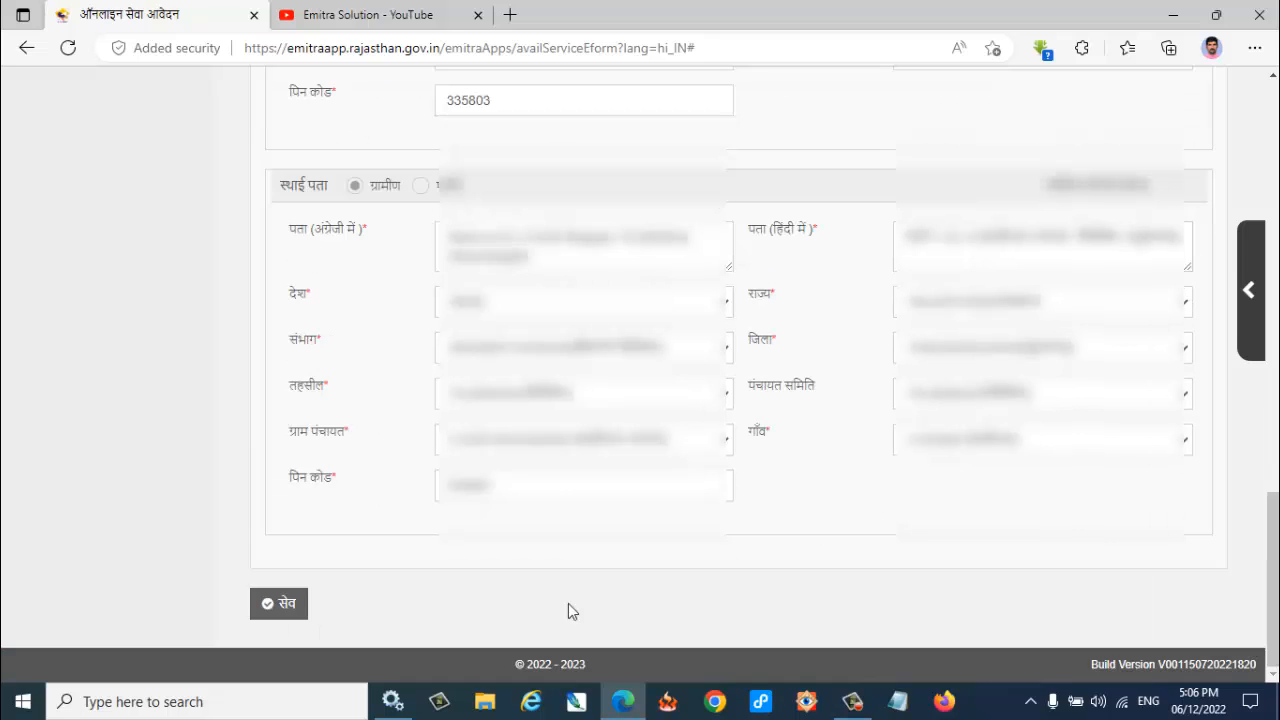
left_click(281, 612)
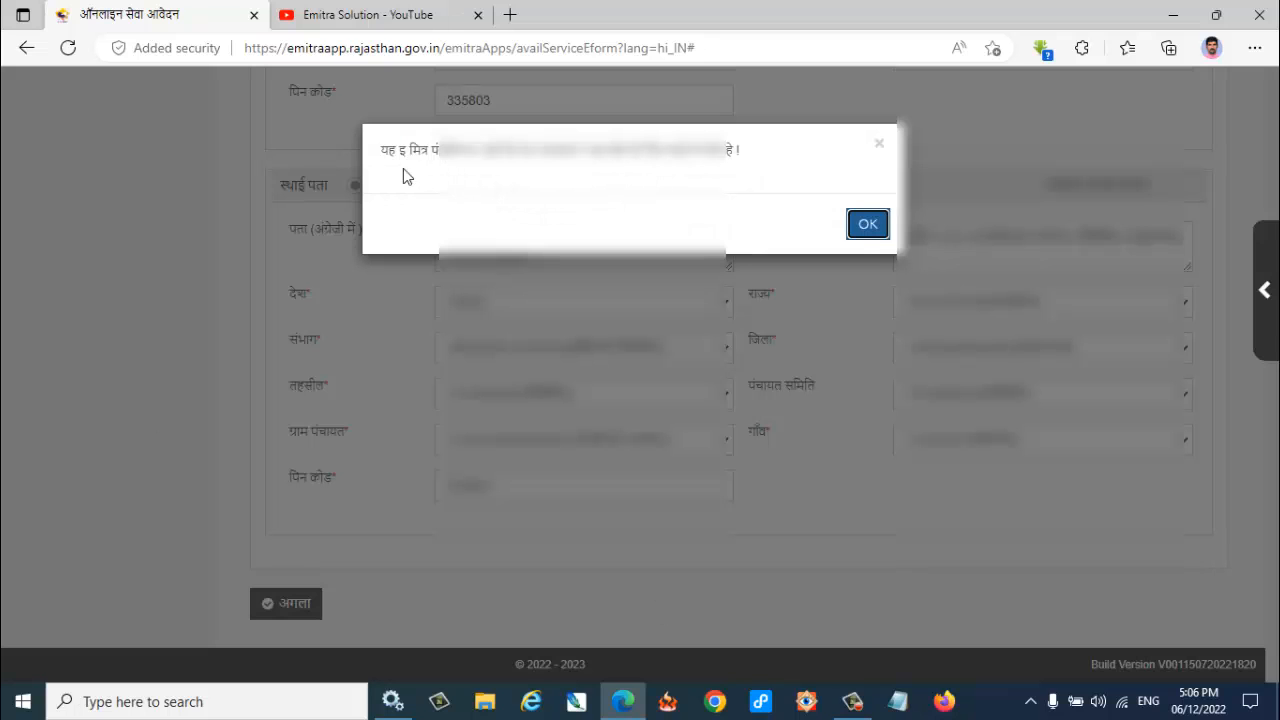
left_click(870, 227)
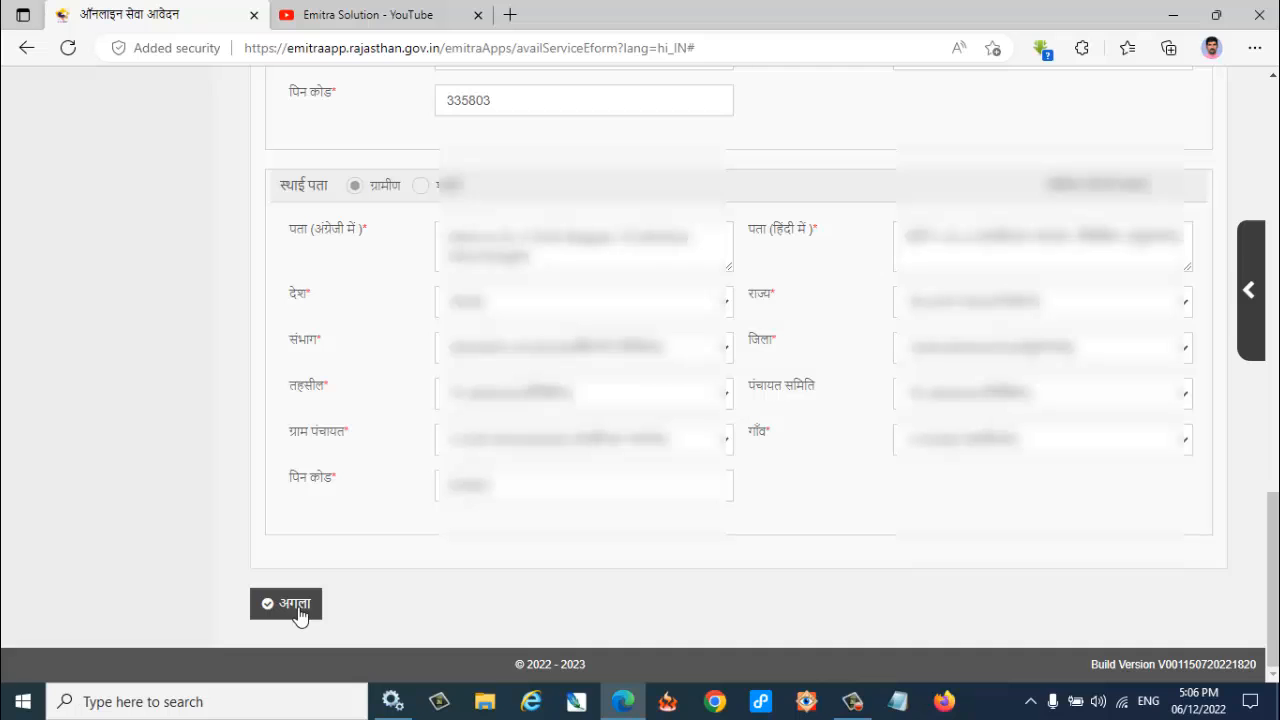
left_click(296, 605)
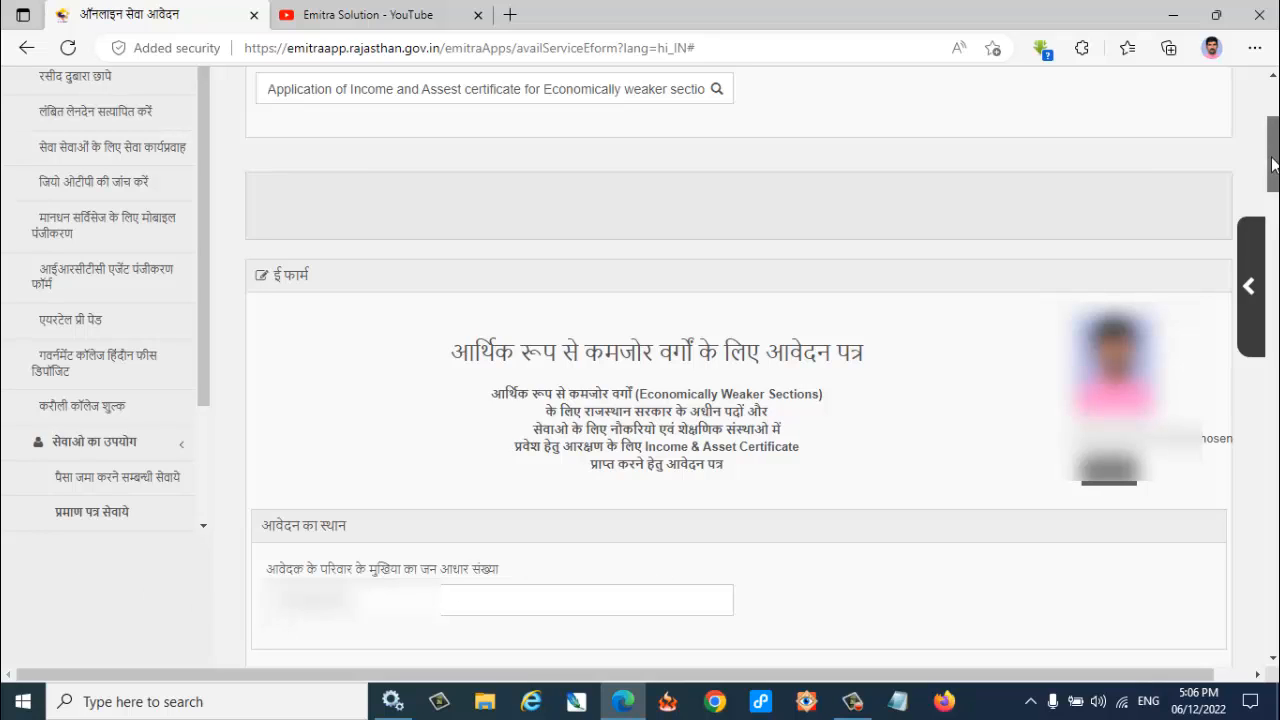
Review the title, applicant name, relation type, father or husband name, mother's name and birthplace fields of the applicant information section, outlining each in red.
scroll(320, 443, "down", 5)
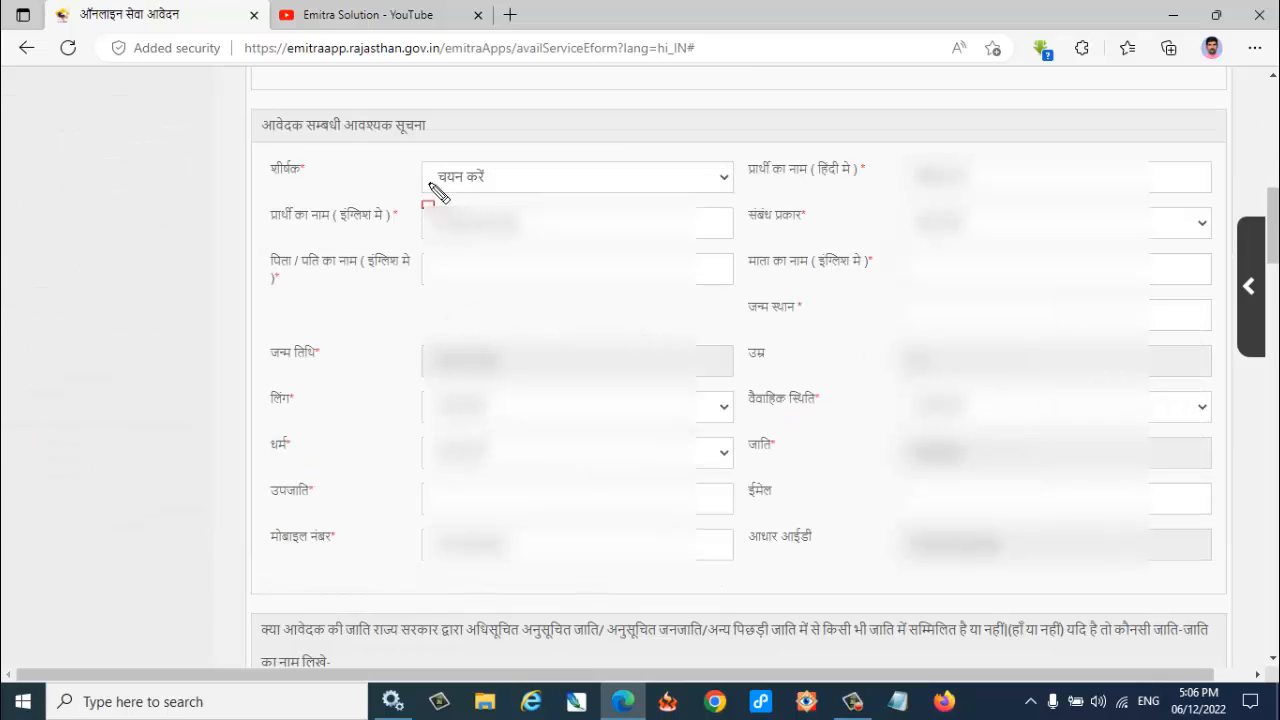
mouse_move(409, 153)
left_mouse_down()
mouse_move(450, 196)
mouse_move(586, 198)
left_mouse_up()
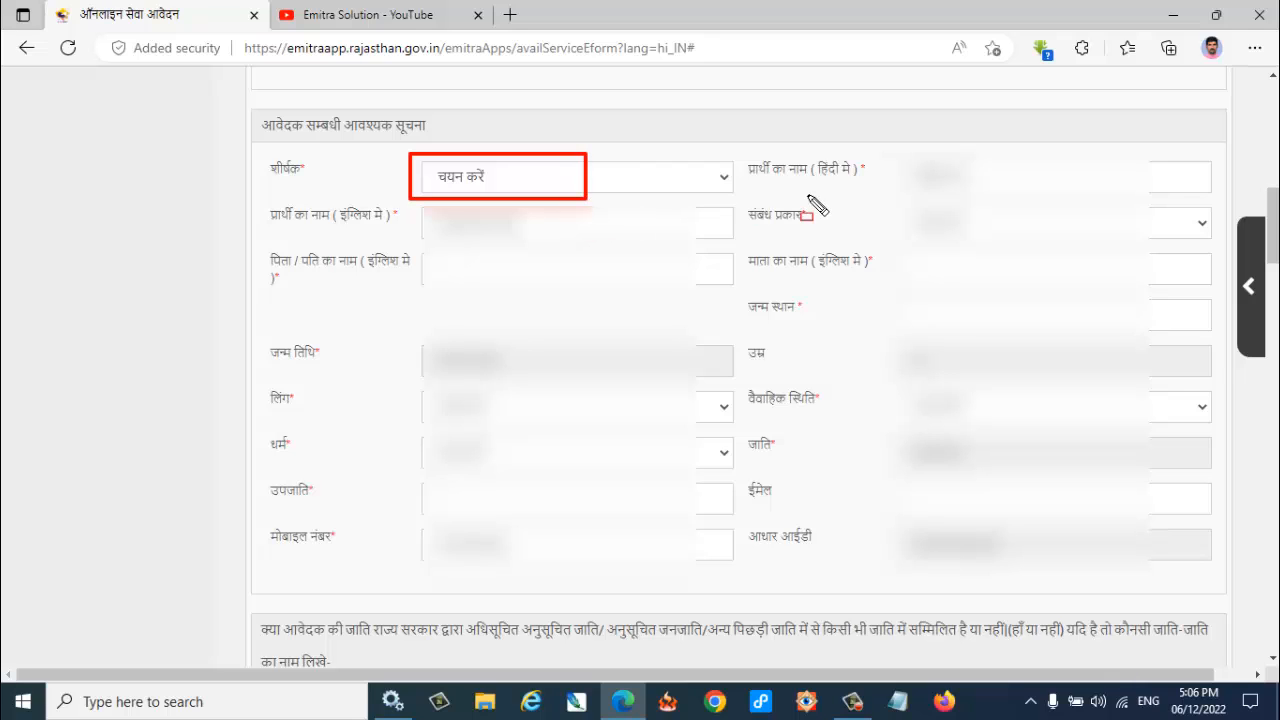
mouse_move(890, 145)
left_mouse_down()
mouse_move(905, 175)
mouse_move(998, 200)
left_mouse_up()
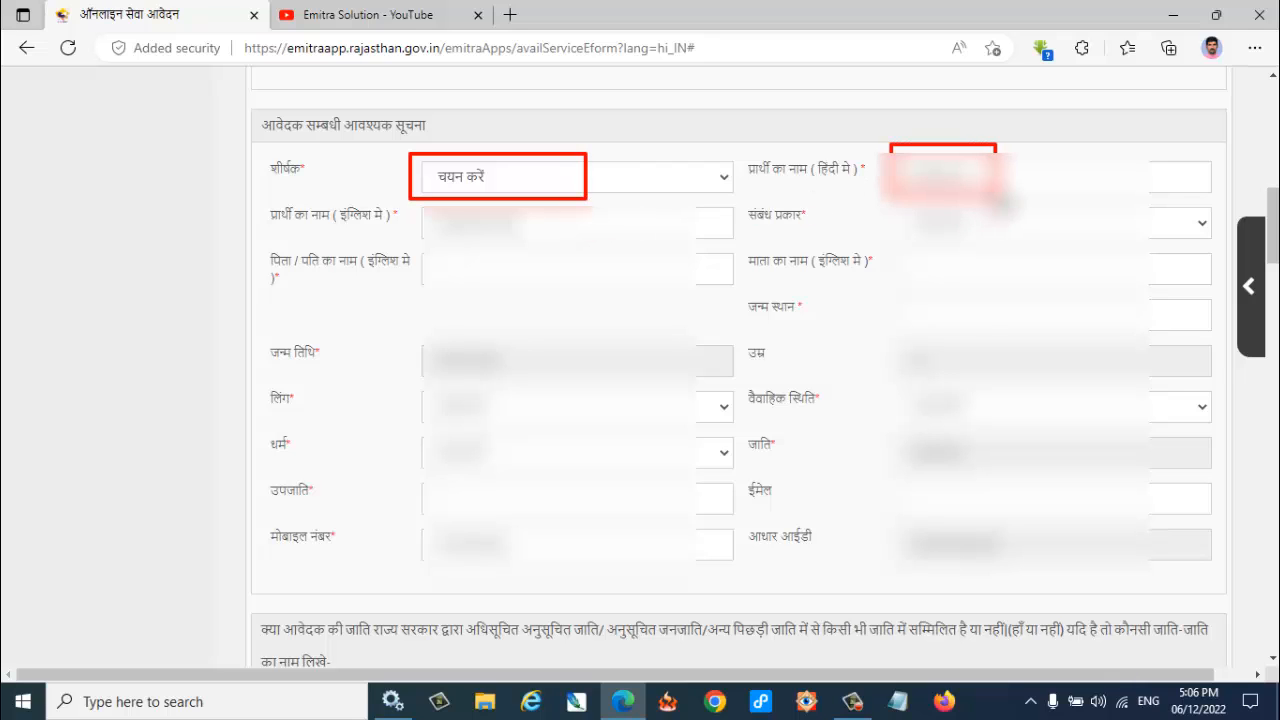
left_click_drag(425, 197, 533, 240)
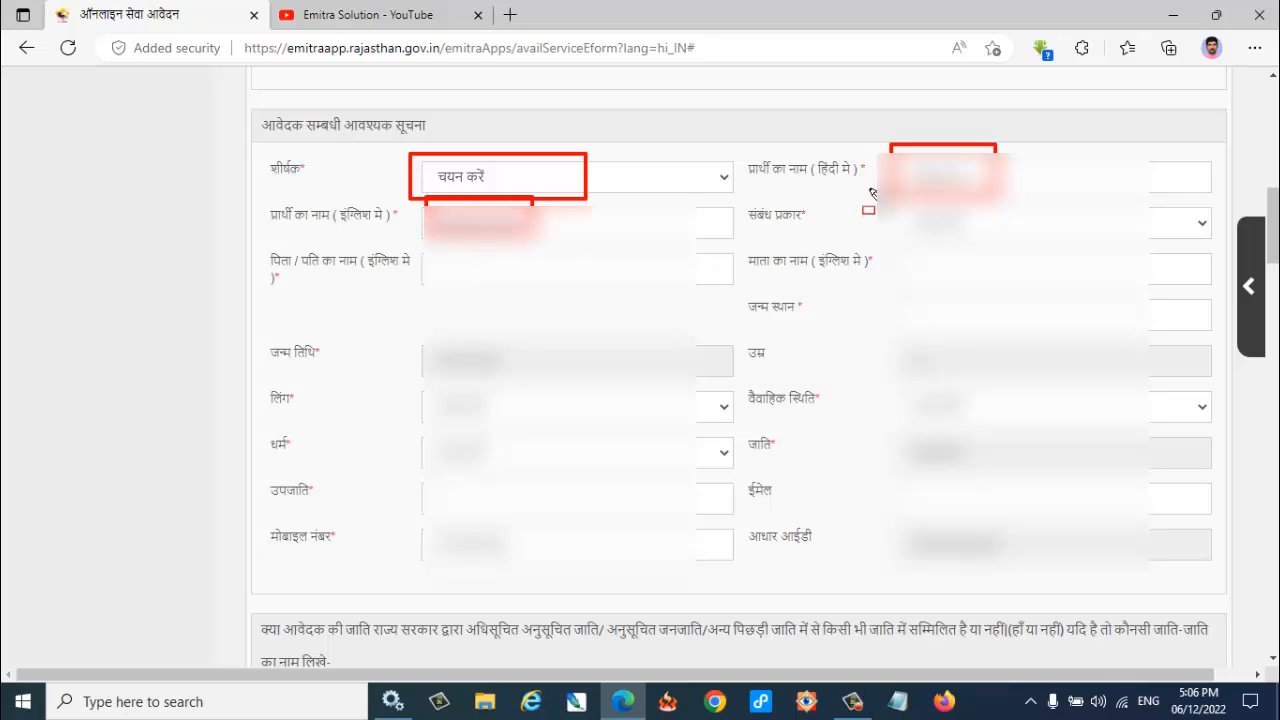
mouse_move(868, 186)
left_mouse_down()
mouse_move(945, 235)
mouse_move(1008, 252)
left_mouse_up()
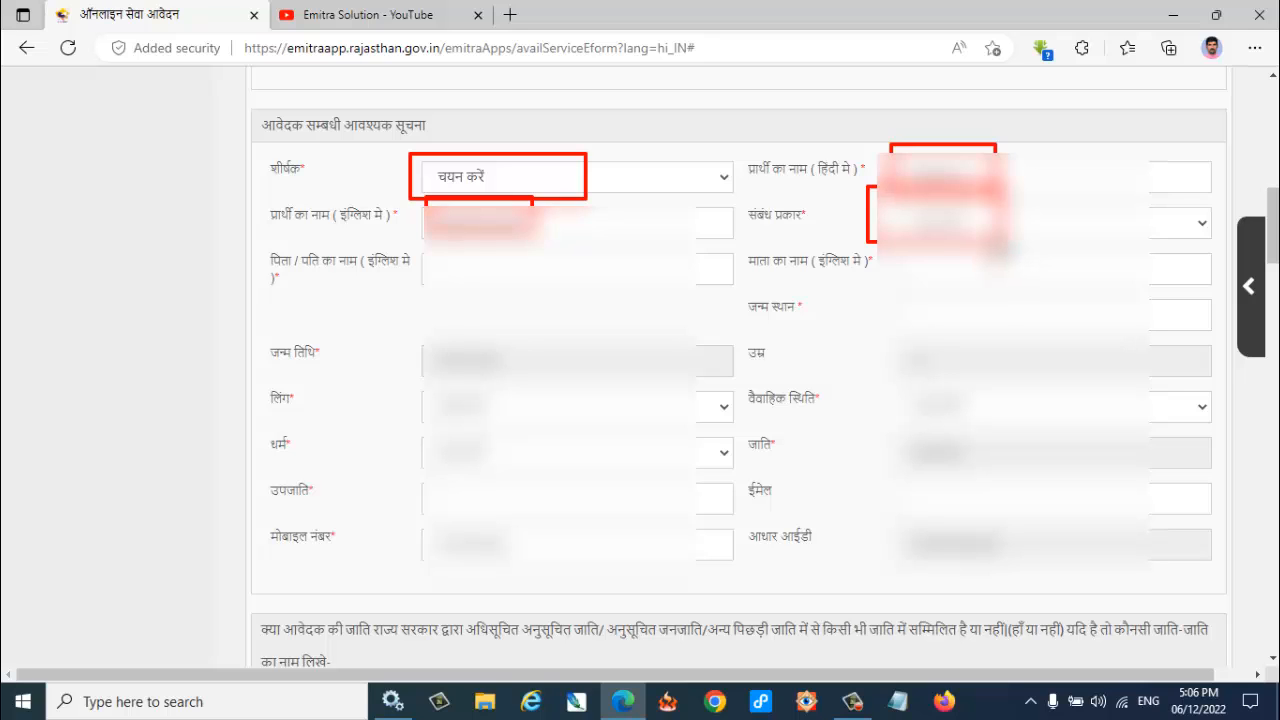
mouse_move(404, 239)
left_mouse_down()
mouse_move(417, 258)
mouse_move(612, 316)
left_mouse_up()
left_click_drag(884, 246, 1011, 300)
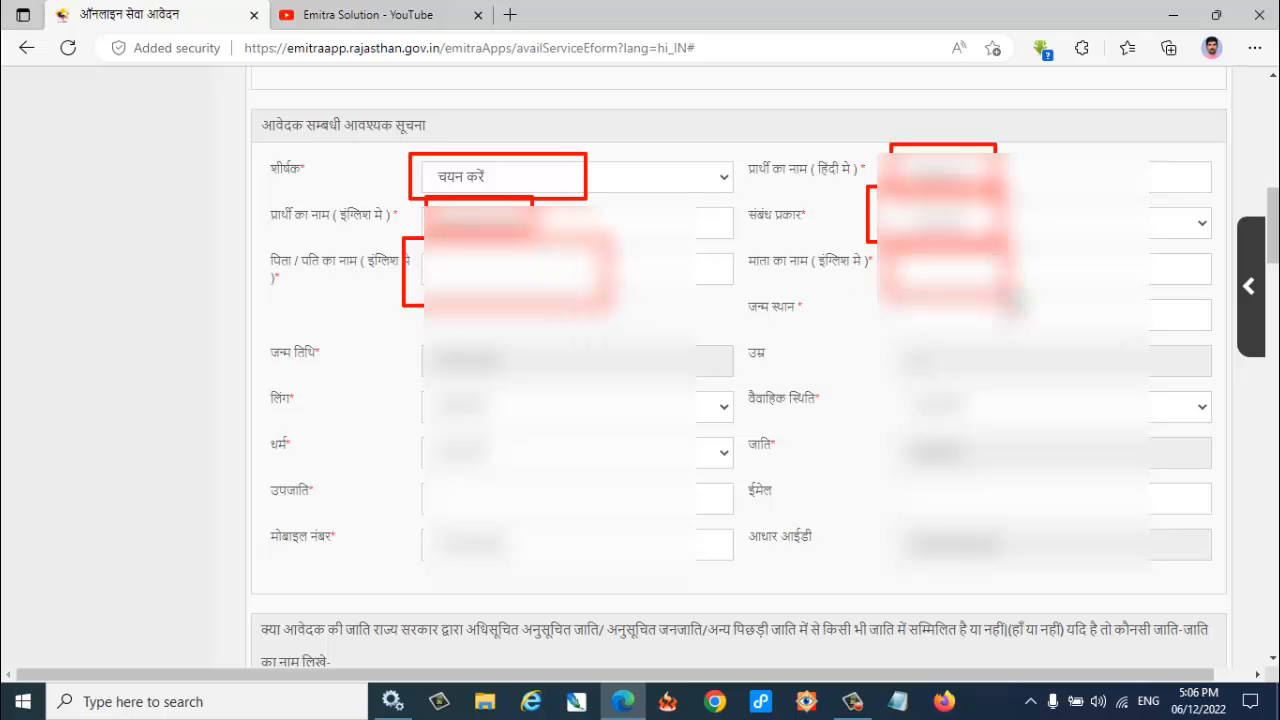
mouse_move(888, 252)
left_mouse_down()
mouse_move(922, 294)
mouse_move(1034, 309)
mouse_move(1007, 299)
left_mouse_up()
mouse_move(884, 300)
left_mouse_down()
mouse_move(945, 340)
mouse_move(985, 345)
left_mouse_up()
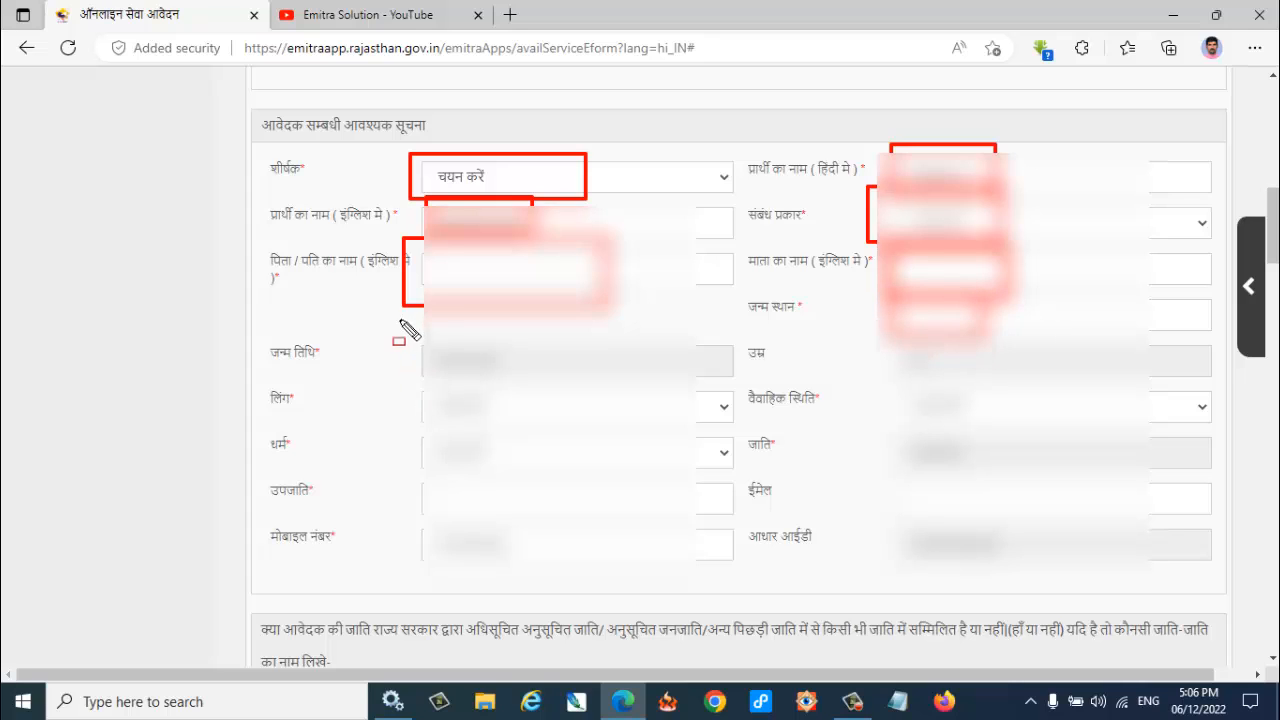
Review the birth date, age, gender, marital status, religion, sub-caste, mobile number and Aadhaar ID fields, outlining them in red, and clear the outlines.
mouse_move(397, 330)
left_mouse_down()
mouse_move(425, 365)
mouse_move(771, 386)
mouse_move(991, 380)
left_mouse_up()
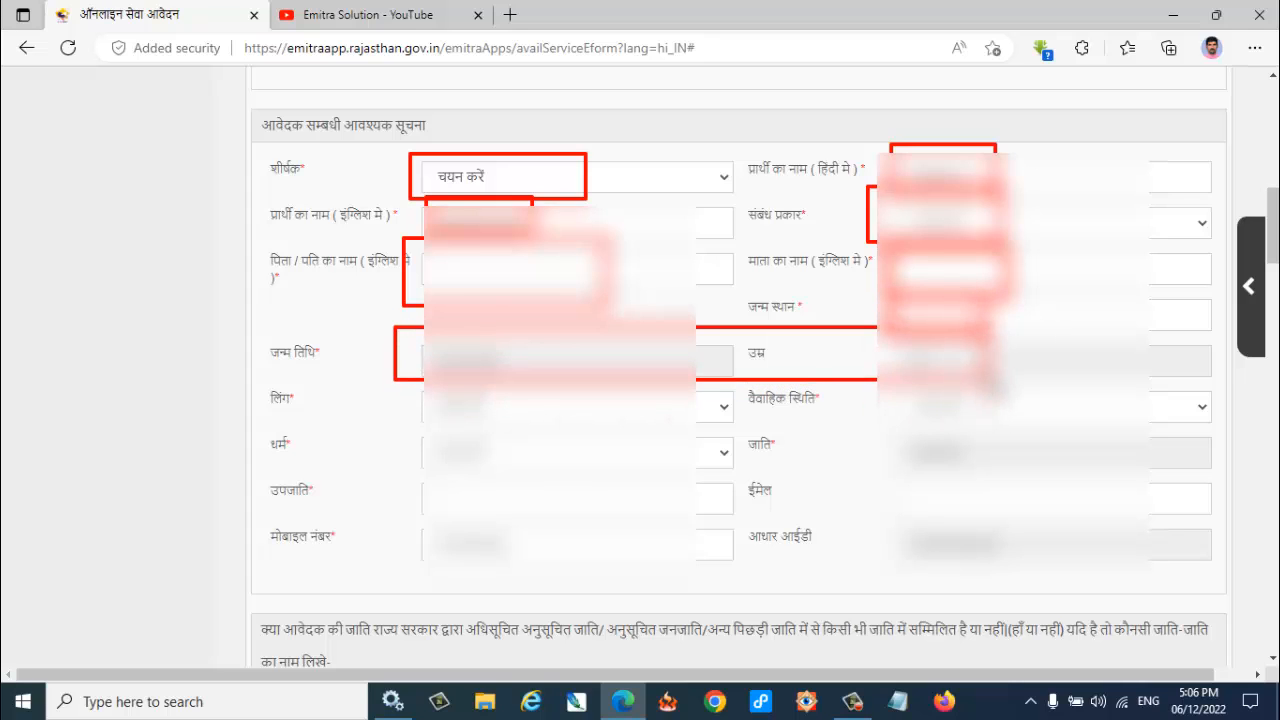
left_click_drag(383, 386, 575, 432)
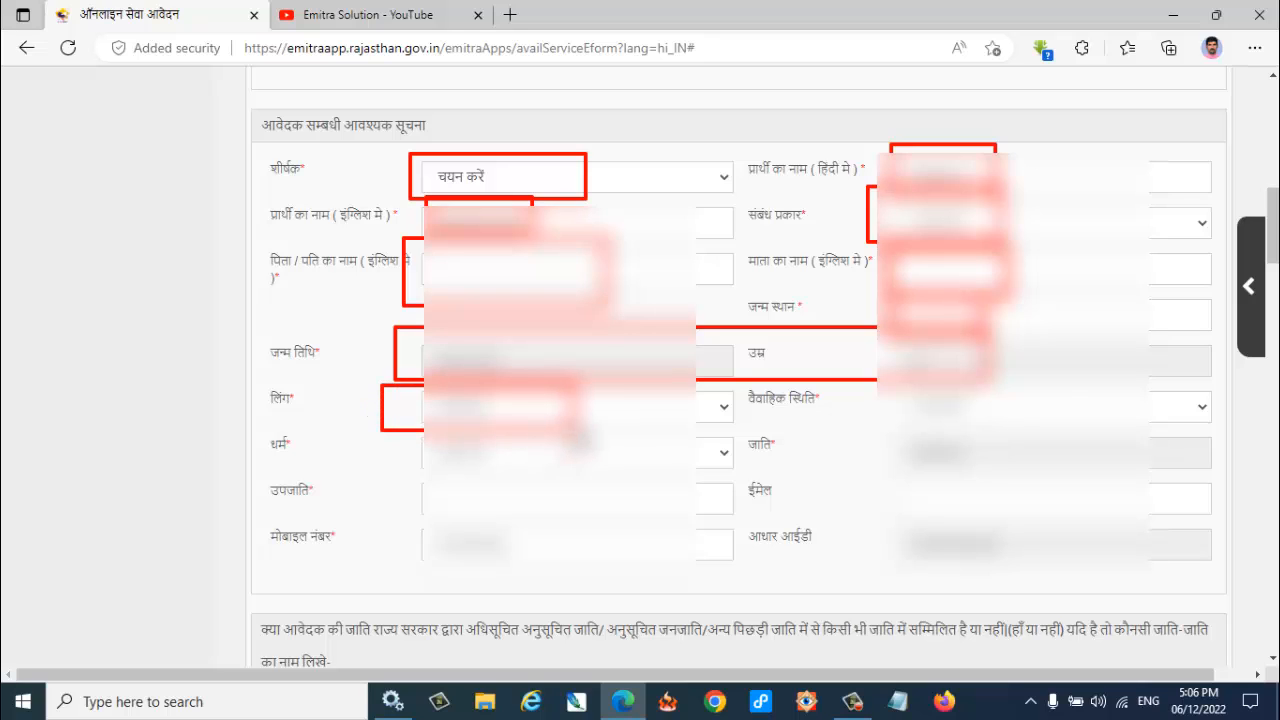
mouse_move(882, 380)
left_mouse_down()
mouse_move(962, 450)
mouse_move(1005, 450)
left_mouse_up()
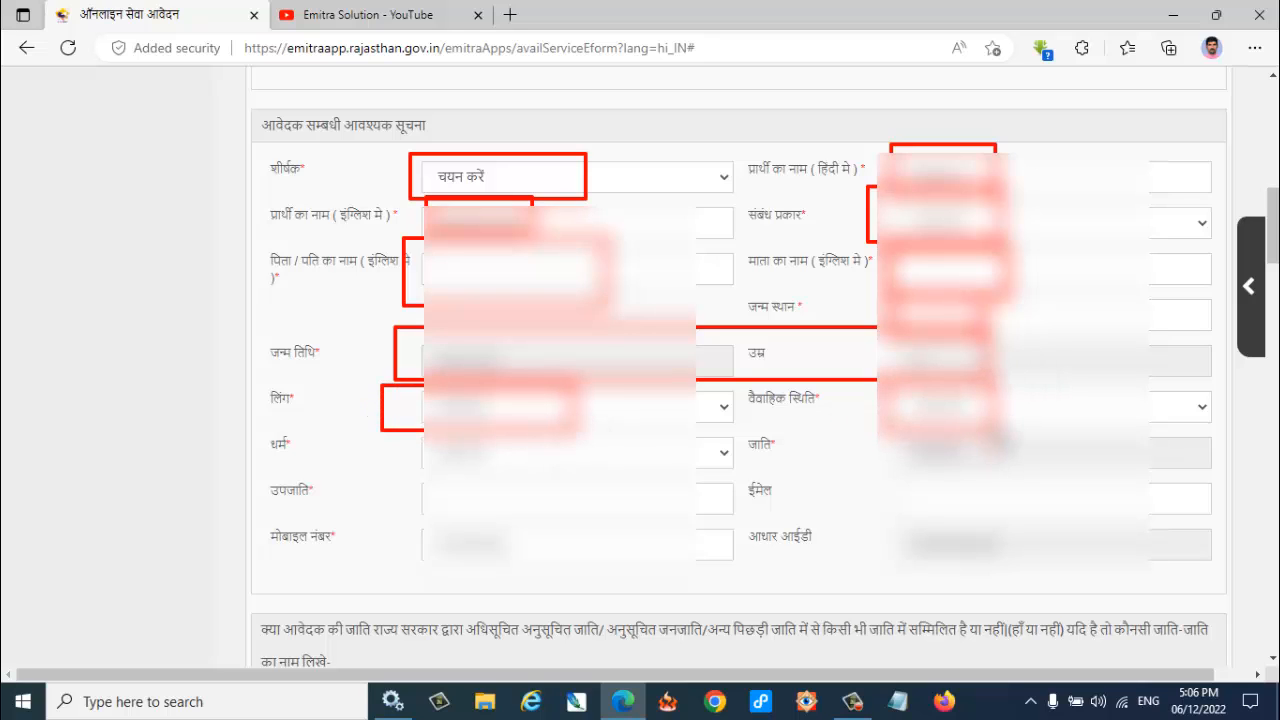
left_click_drag(409, 428, 490, 489)
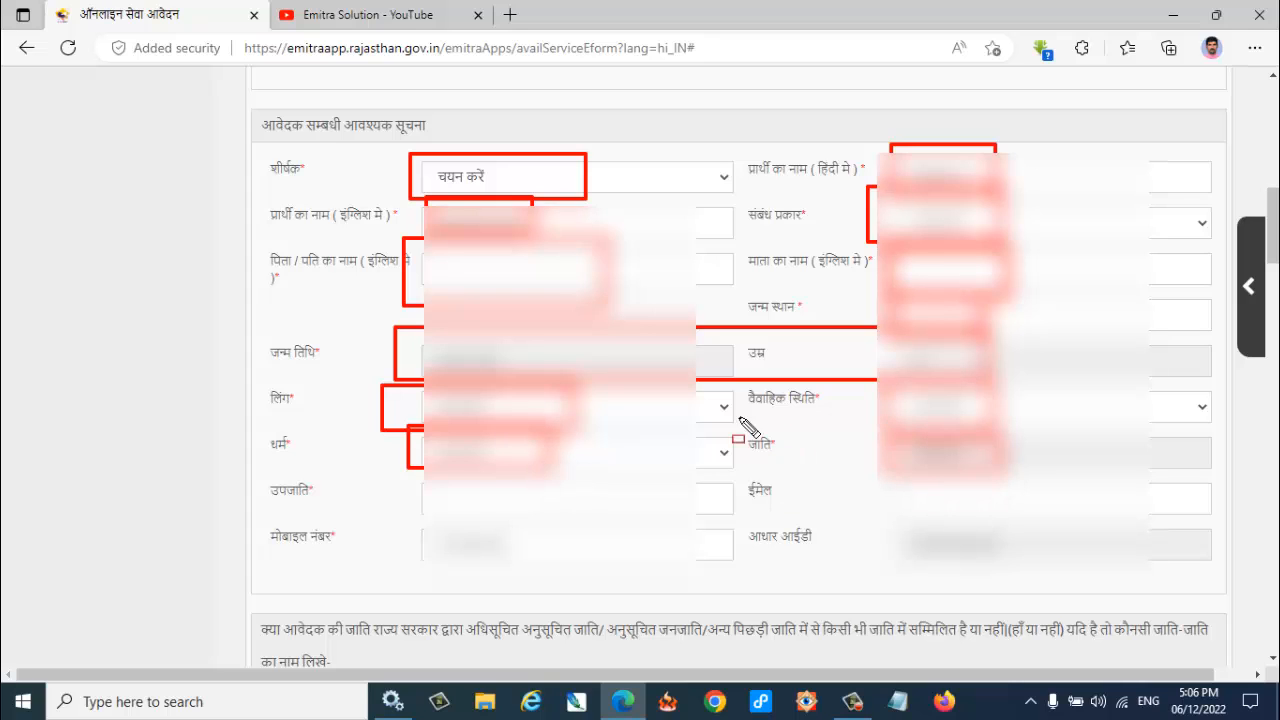
mouse_move(410, 477)
left_mouse_down()
mouse_move(472, 540)
mouse_move(746, 525)
left_mouse_up()
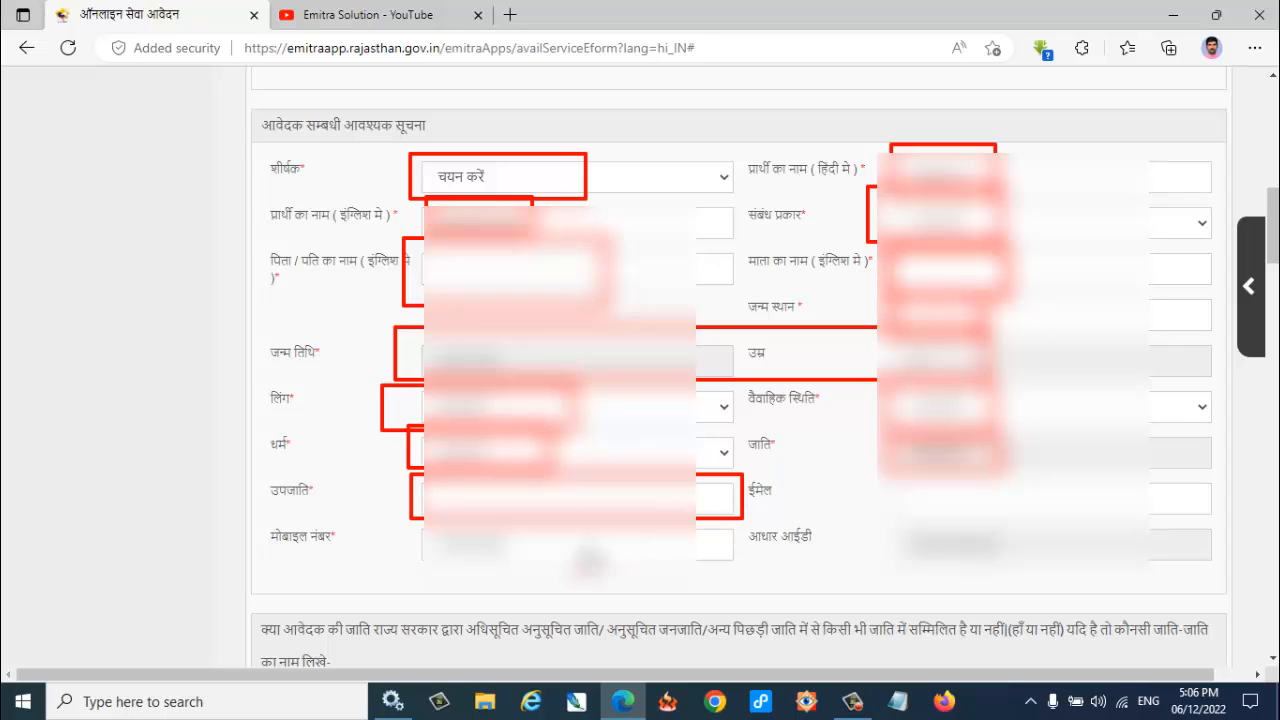
mouse_move(412, 526)
left_mouse_down()
mouse_move(470, 582)
mouse_move(643, 593)
left_mouse_up()
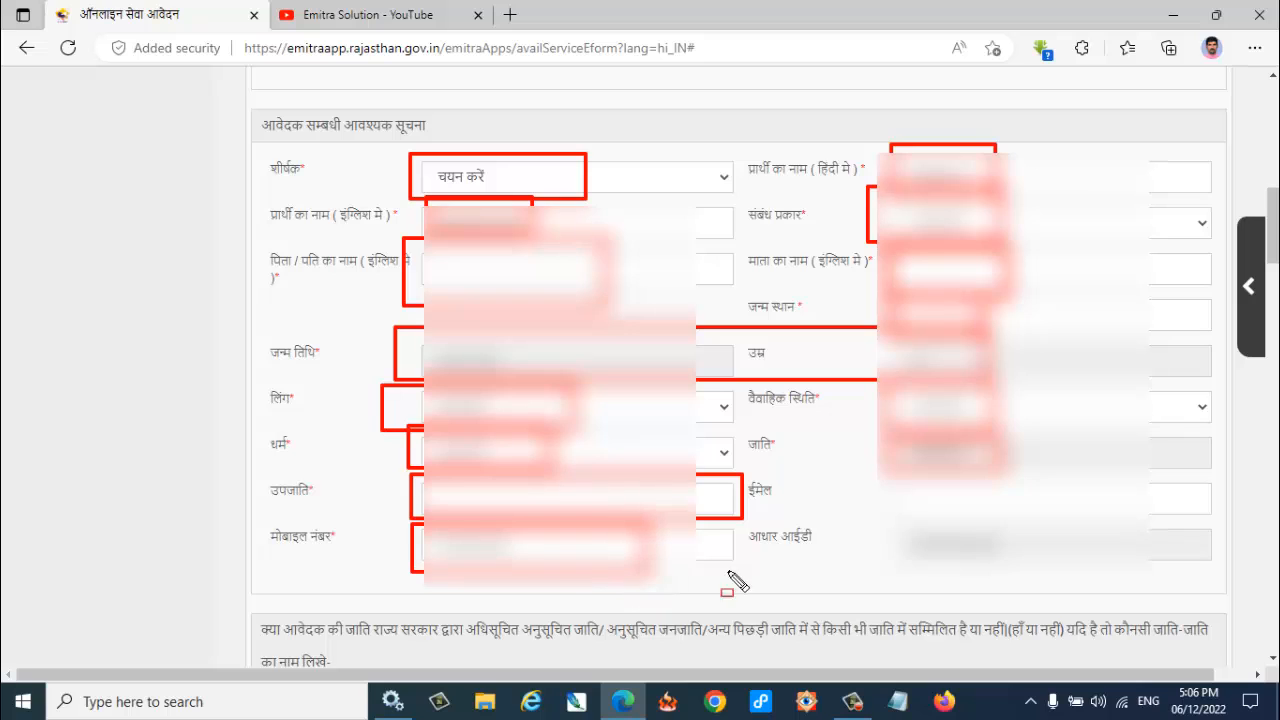
left_click_drag(886, 502, 1111, 581)
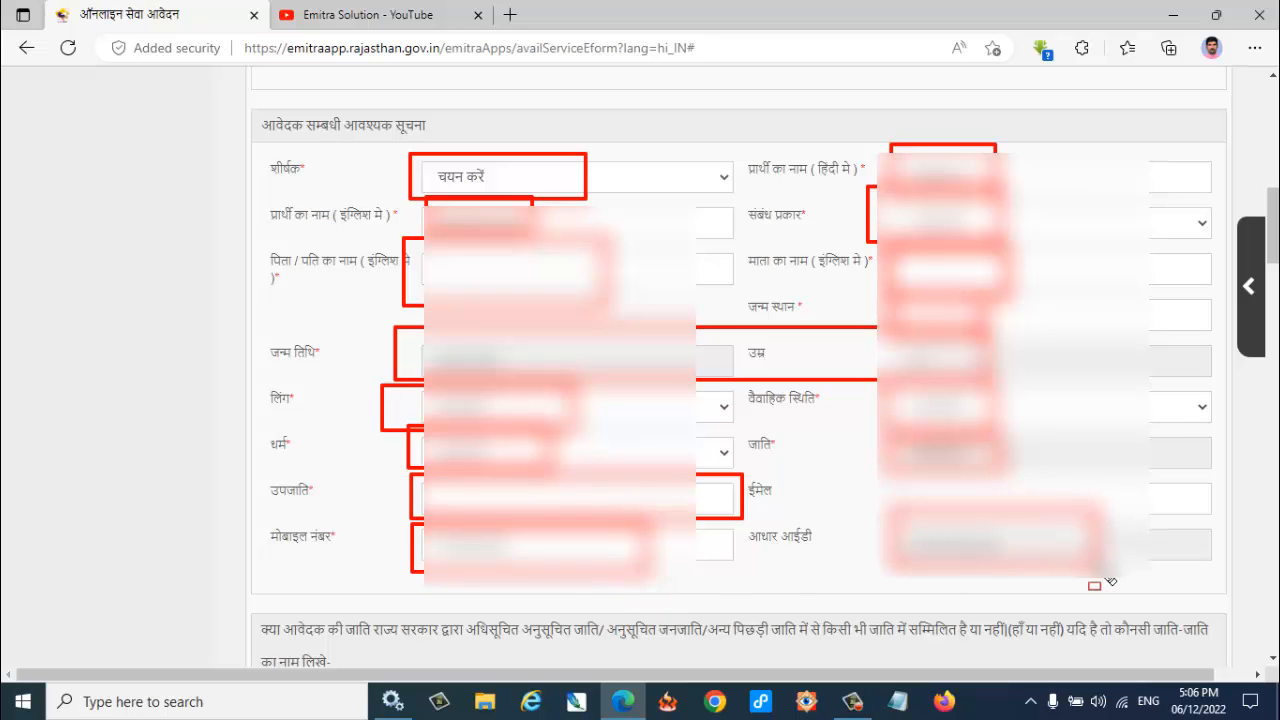
key("Escape")
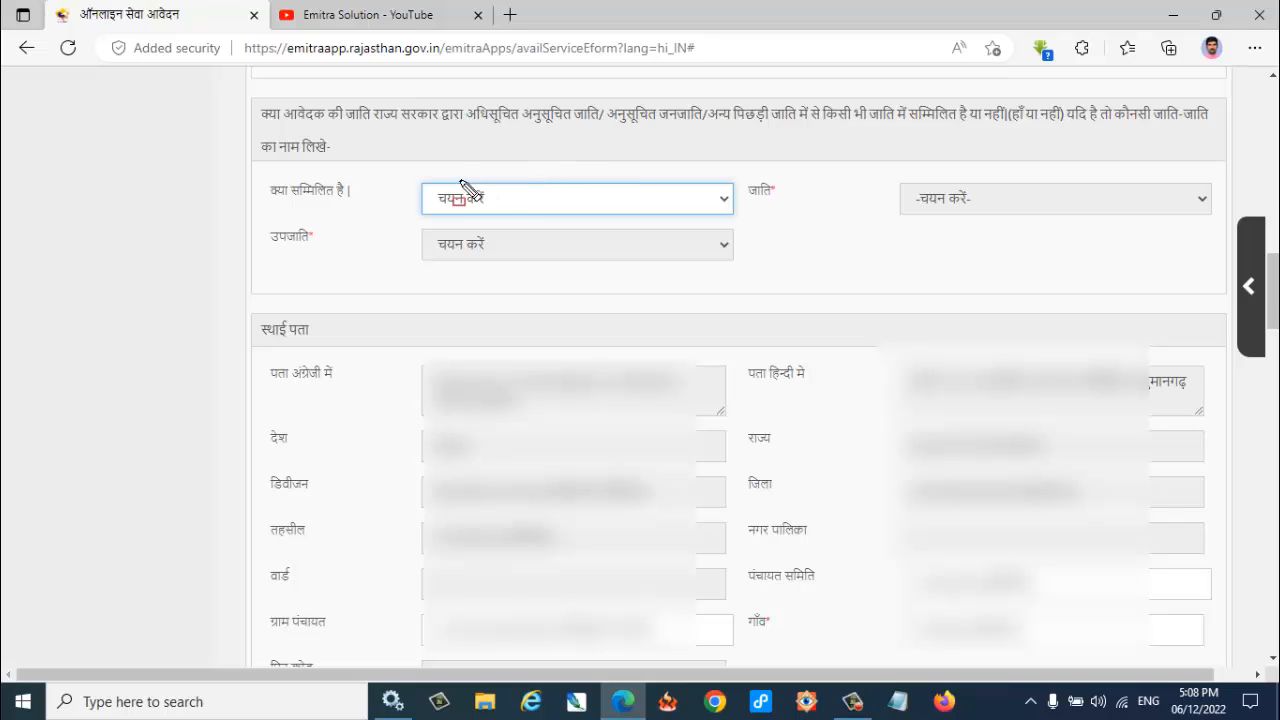
Review the question on whether the applicant's caste is a notified one and the permanent address section, outlining both in red.
mouse_move(418, 170)
left_mouse_down()
mouse_move(430, 210)
mouse_move(591, 217)
left_mouse_up()
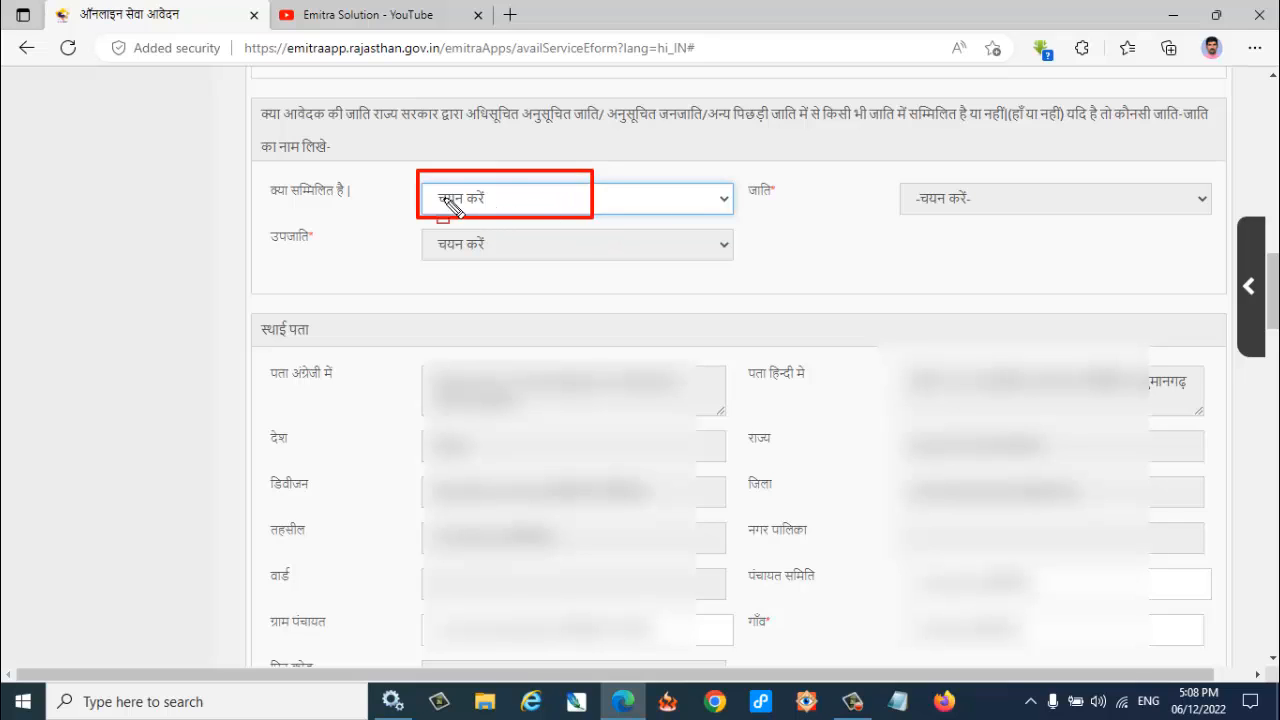
left_click_drag(408, 172, 570, 224)
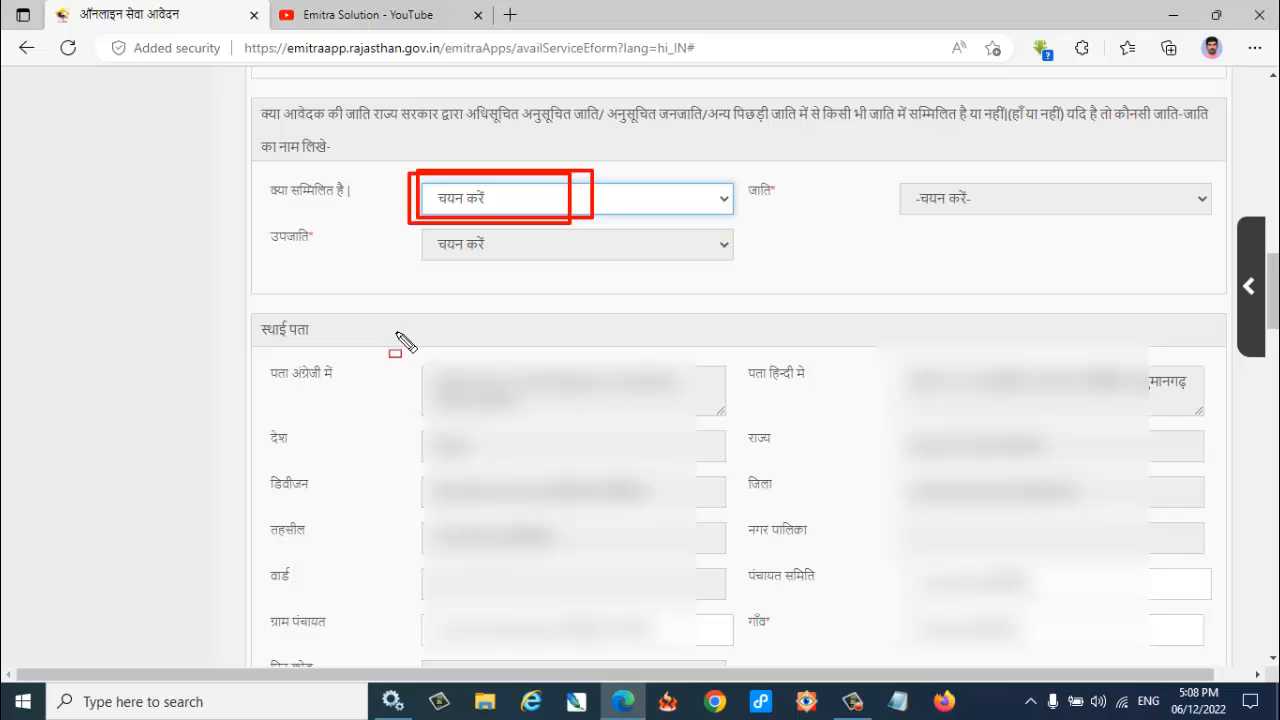
mouse_move(395, 333)
left_mouse_down()
mouse_move(510, 575)
mouse_move(1157, 637)
mouse_move(1200, 660)
mouse_move(1256, 660)
left_mouse_up()
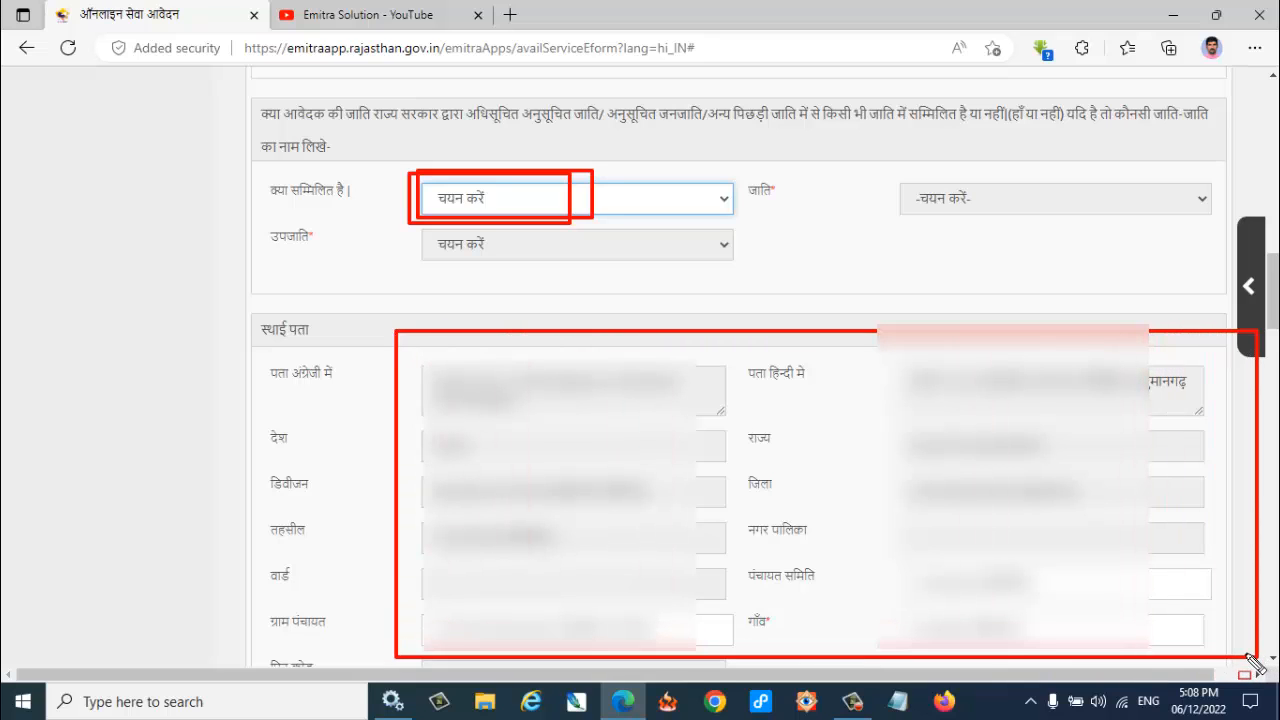
Review the parents' and spouse's name, constitutional post, government service, department, pay scale and appointment date rows, outlining each in red, and clear the outlines.
scroll(1256, 665, "down", 10)
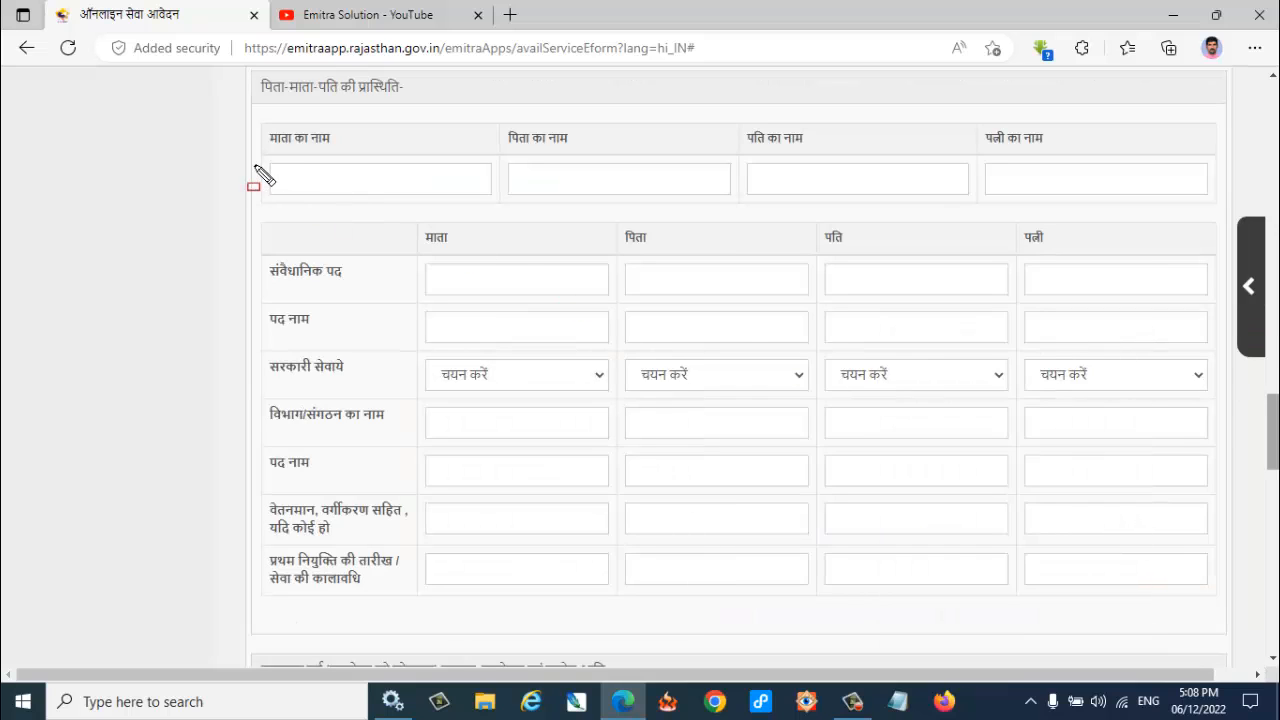
mouse_move(245, 145)
left_mouse_down()
mouse_move(362, 197)
mouse_move(650, 248)
mouse_move(862, 240)
mouse_move(1136, 204)
mouse_move(1224, 214)
left_mouse_up()
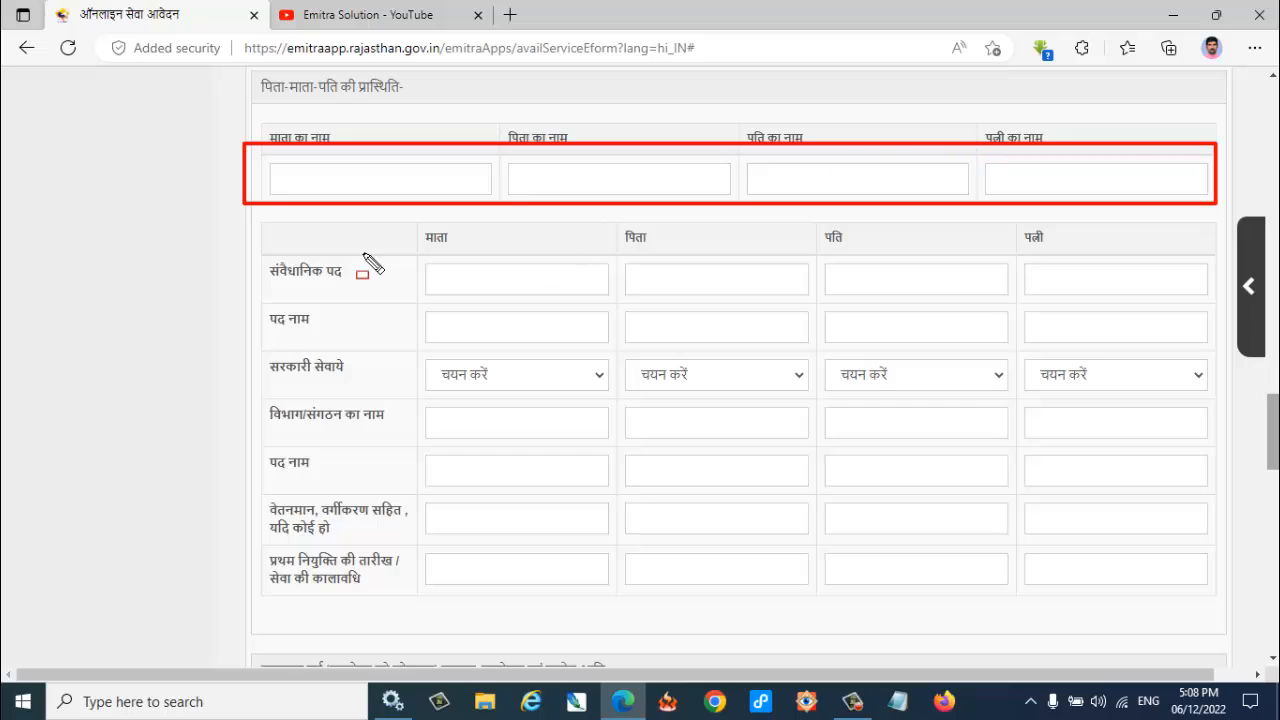
mouse_move(390, 243)
left_mouse_down()
mouse_move(876, 309)
mouse_move(1245, 298)
left_mouse_up()
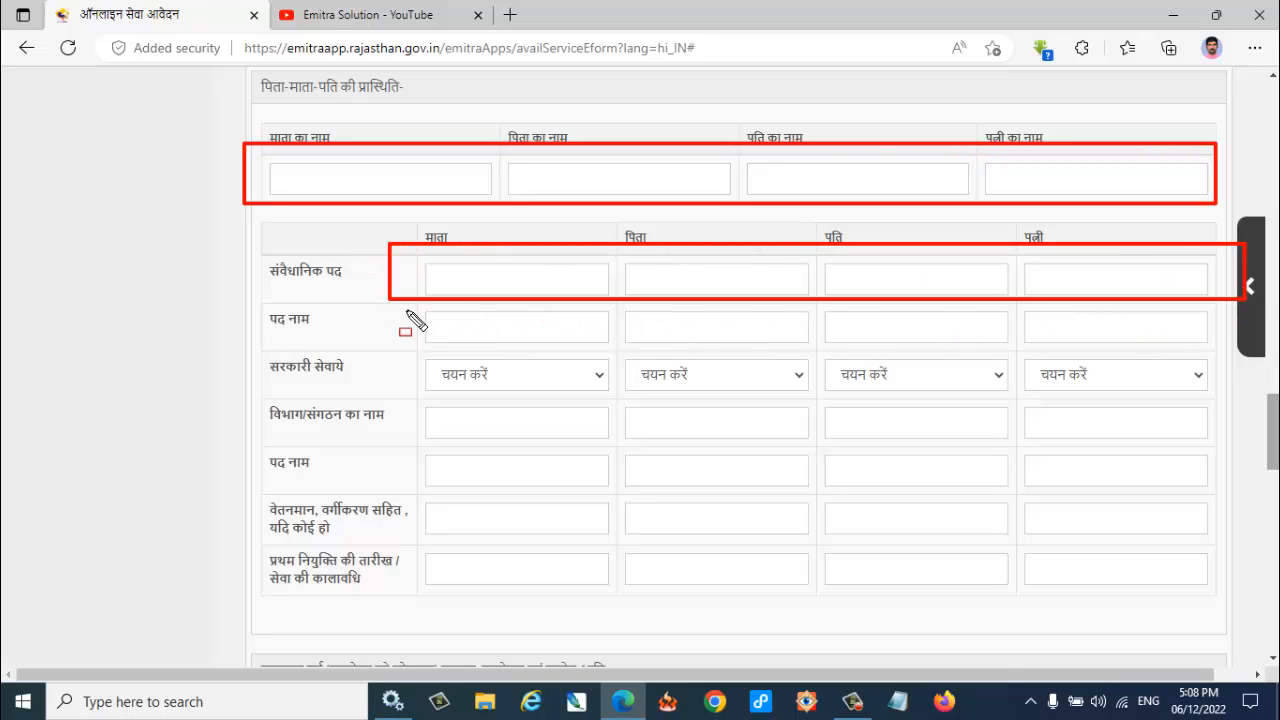
mouse_move(405, 310)
left_mouse_down()
mouse_move(584, 352)
mouse_move(1194, 340)
mouse_move(1216, 358)
mouse_move(1217, 345)
left_mouse_up()
mouse_move(396, 350)
left_mouse_down()
mouse_move(565, 412)
mouse_move(975, 415)
mouse_move(1107, 392)
mouse_move(1216, 393)
left_mouse_up()
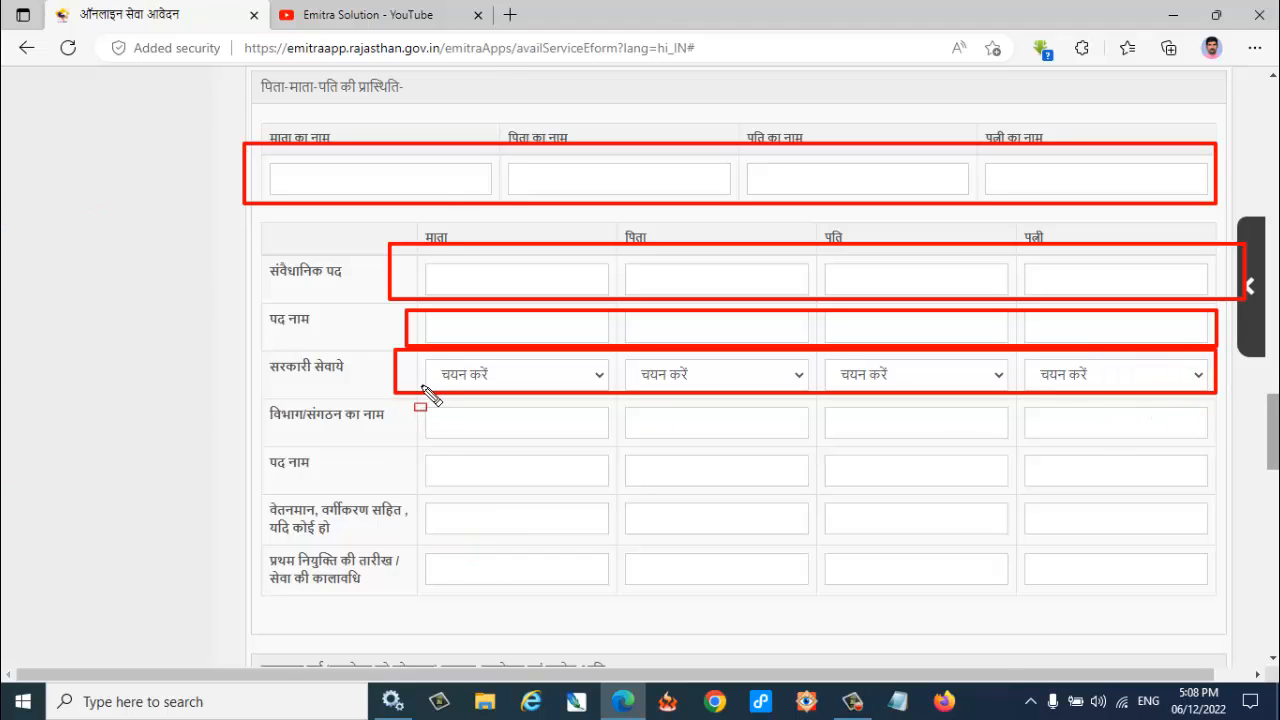
mouse_move(416, 401)
left_mouse_down()
mouse_move(663, 446)
mouse_move(1082, 406)
mouse_move(1218, 441)
left_mouse_up()
mouse_move(402, 447)
left_mouse_down()
mouse_move(626, 492)
mouse_move(1208, 506)
mouse_move(1218, 492)
left_mouse_up()
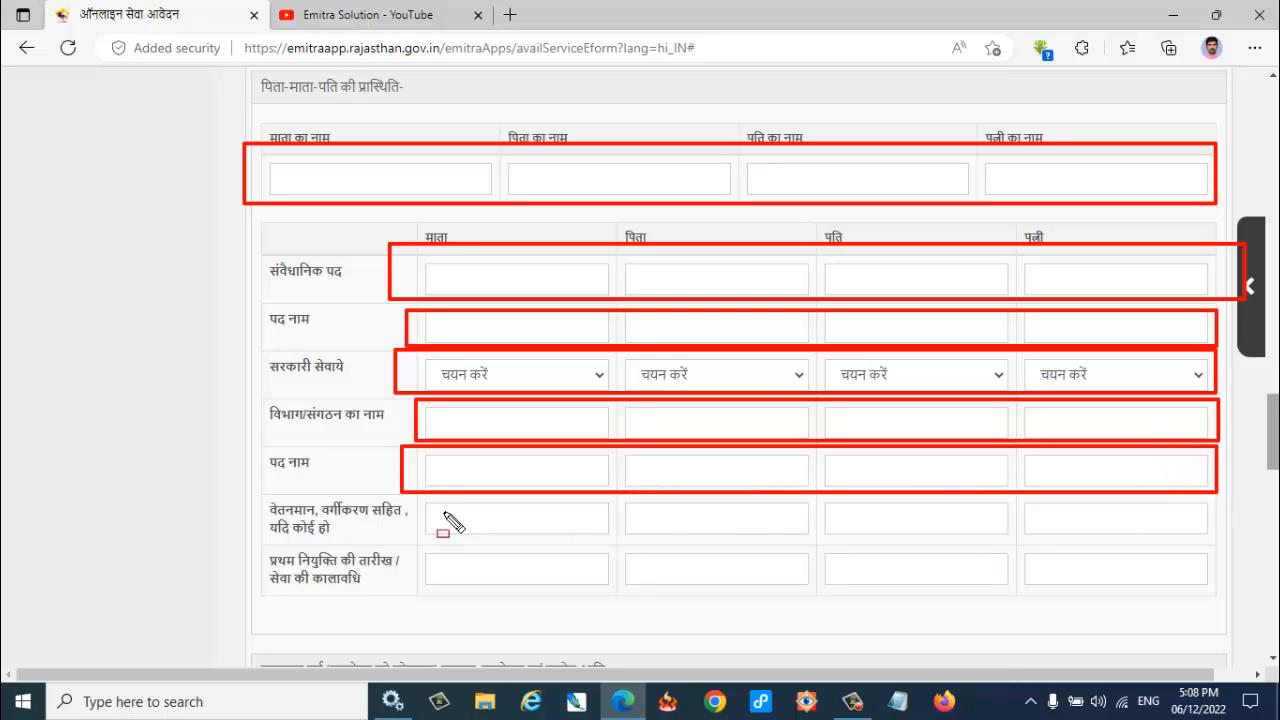
mouse_move(408, 490)
left_mouse_down()
mouse_move(428, 532)
mouse_move(1222, 541)
left_mouse_up()
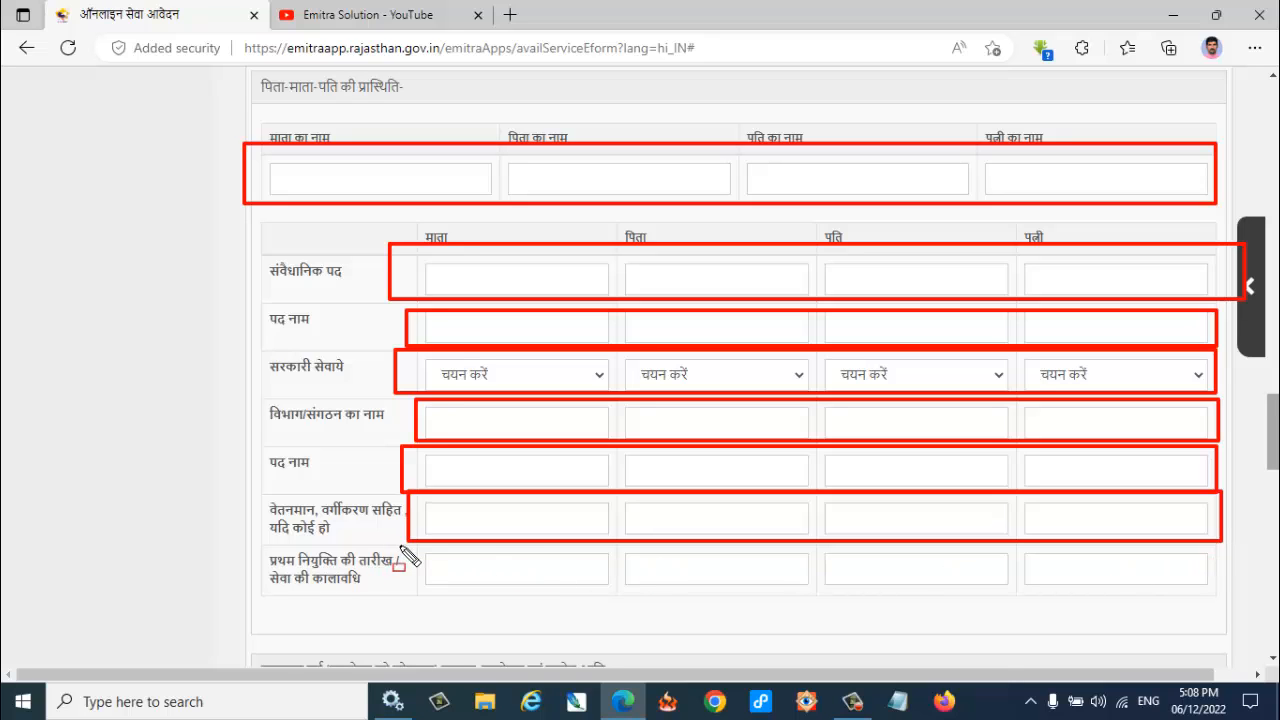
mouse_move(400, 546)
left_mouse_down()
mouse_move(480, 588)
mouse_move(1250, 593)
left_mouse_up()
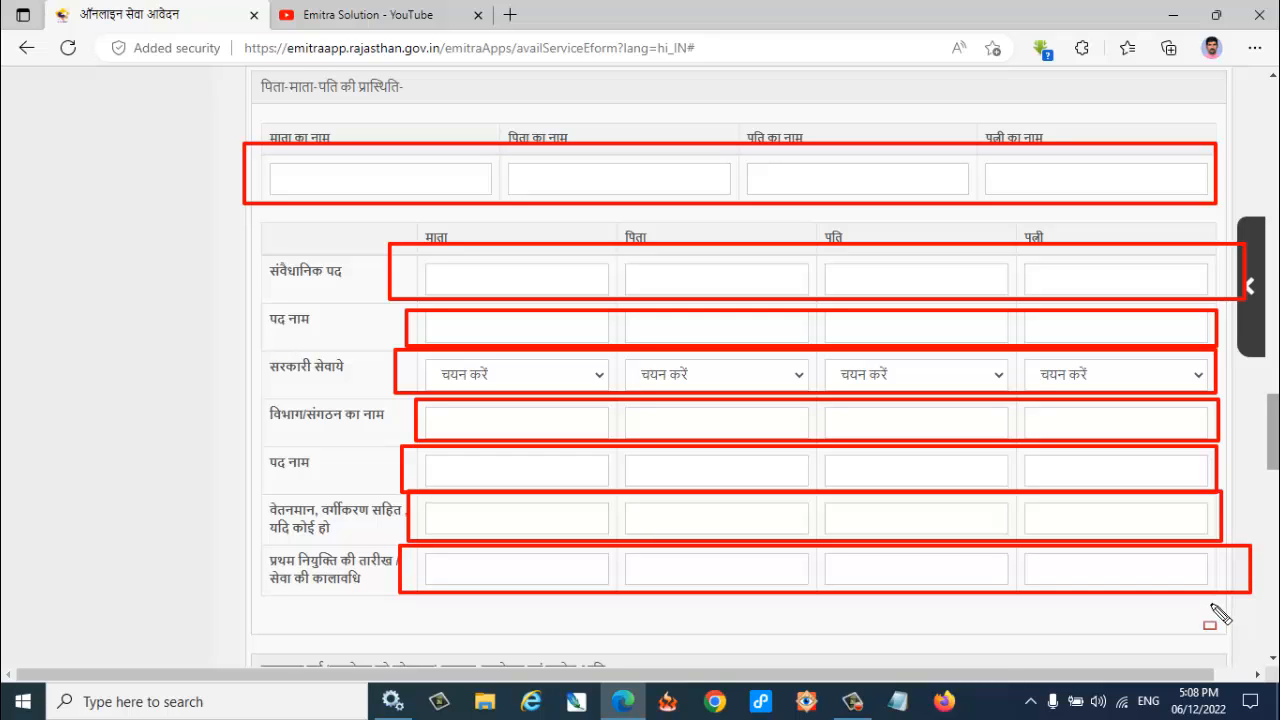
key("Escape")
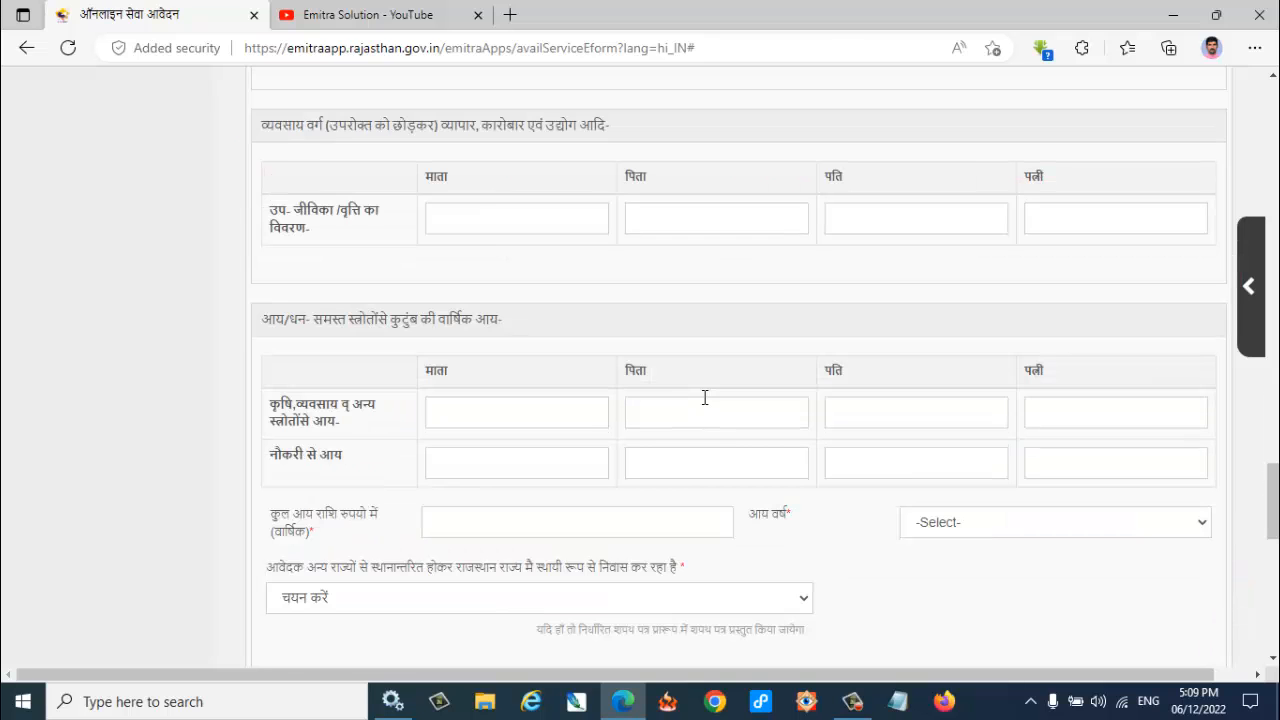
Review the occupation, agriculture and business income, job income, total annual income, income year and migration-from-other-state fields, outlining them in red.
mouse_move(415, 177)
left_mouse_down()
mouse_move(1068, 254)
mouse_move(1190, 250)
left_mouse_up()
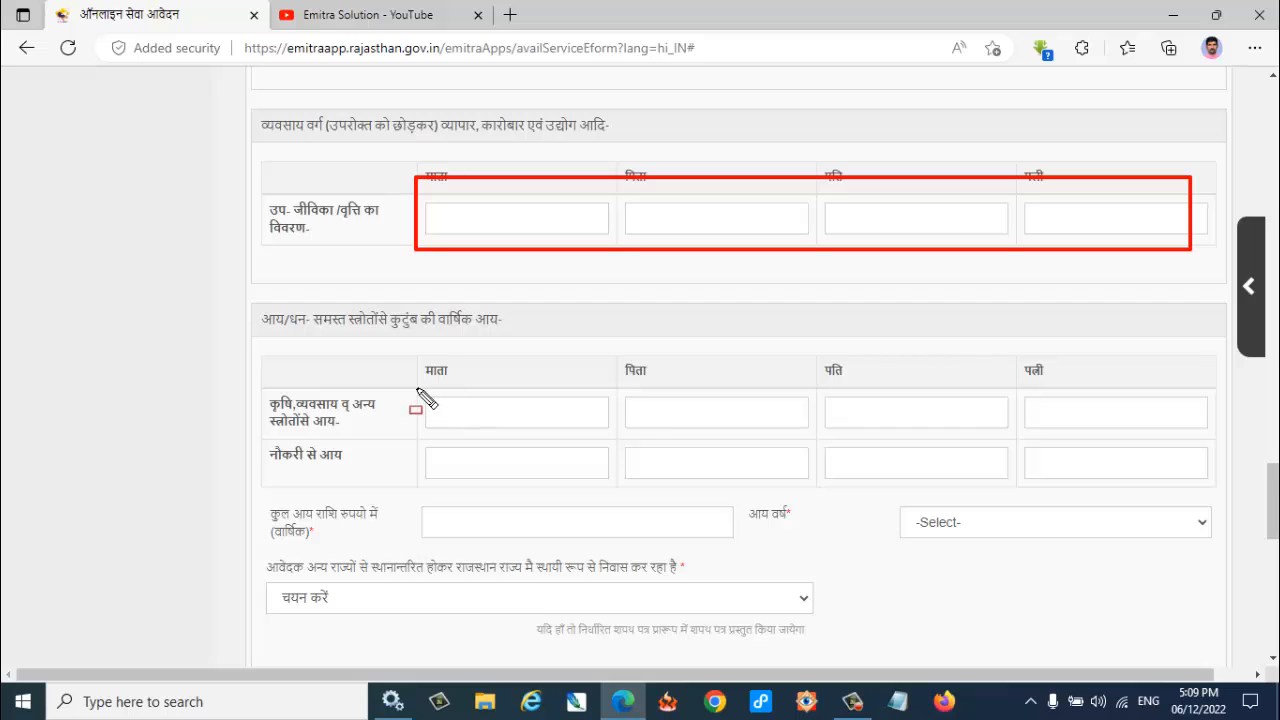
mouse_move(416, 388)
left_mouse_down()
mouse_move(490, 440)
mouse_move(1206, 447)
mouse_move(1215, 434)
left_mouse_up()
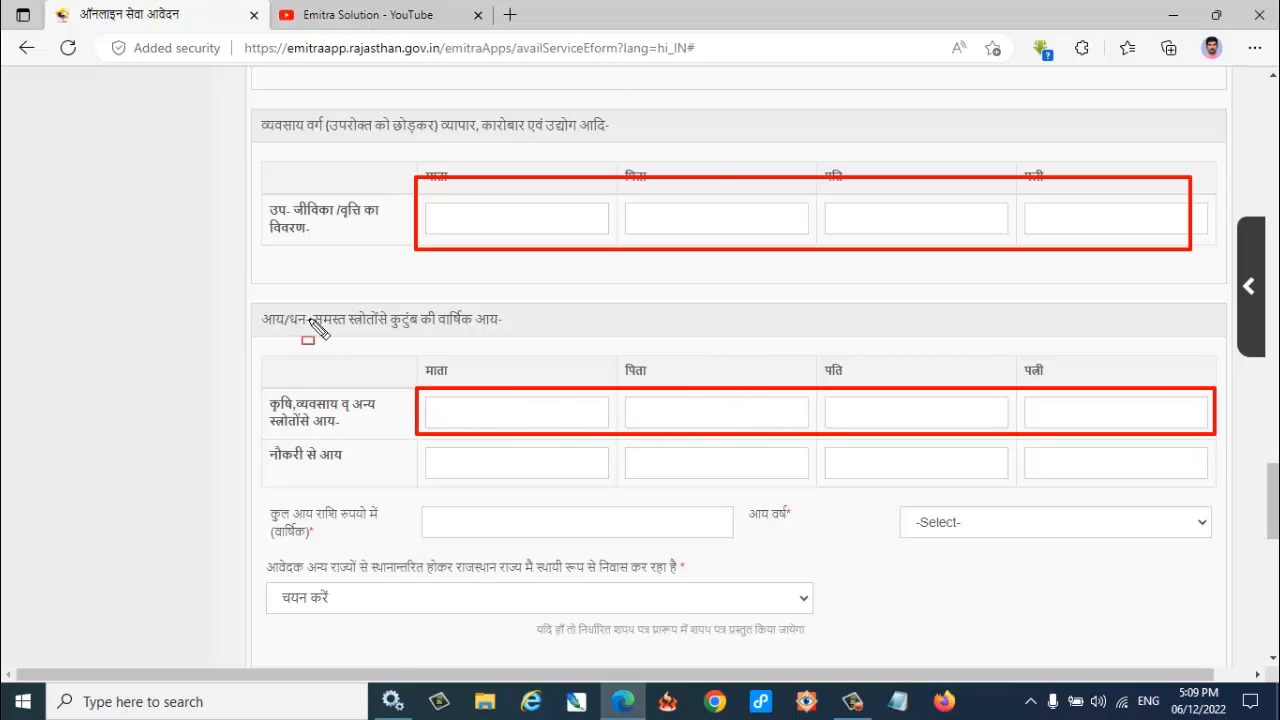
mouse_move(249, 302)
left_mouse_down()
mouse_move(280, 332)
mouse_move(520, 335)
mouse_move(508, 334)
left_mouse_up()
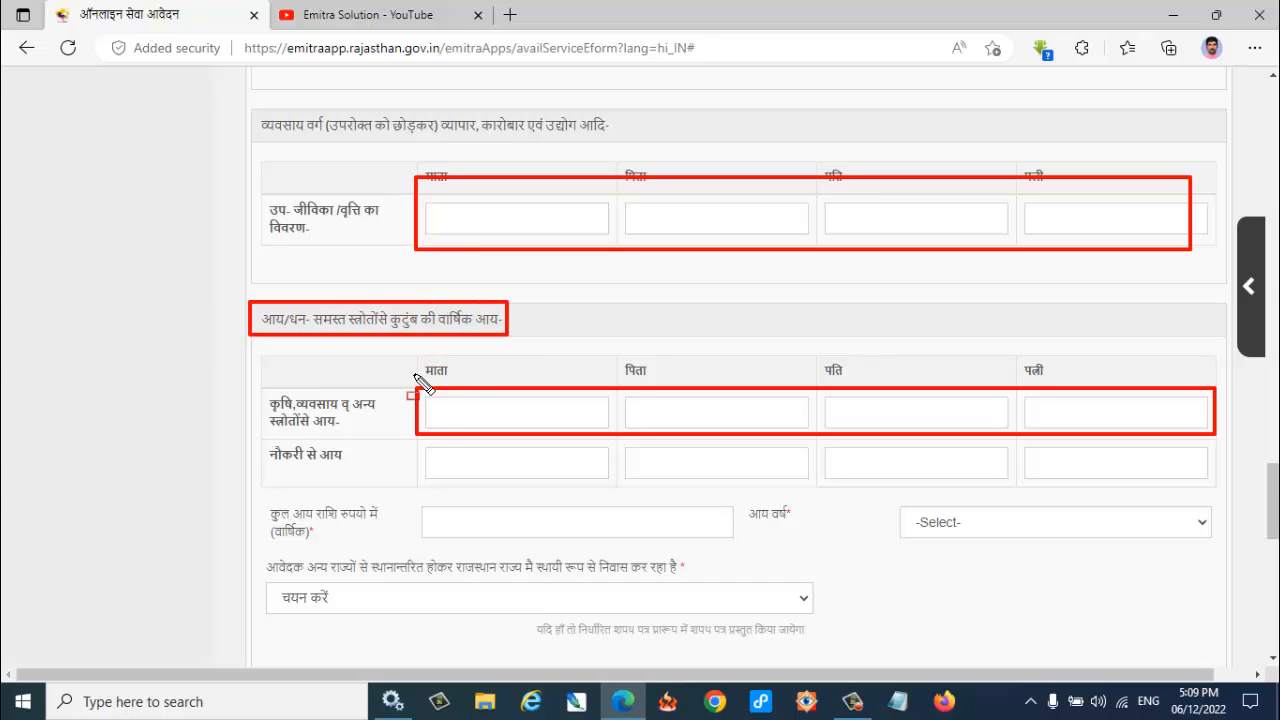
mouse_move(416, 377)
left_mouse_down()
mouse_move(430, 420)
mouse_move(1215, 434)
left_mouse_up()
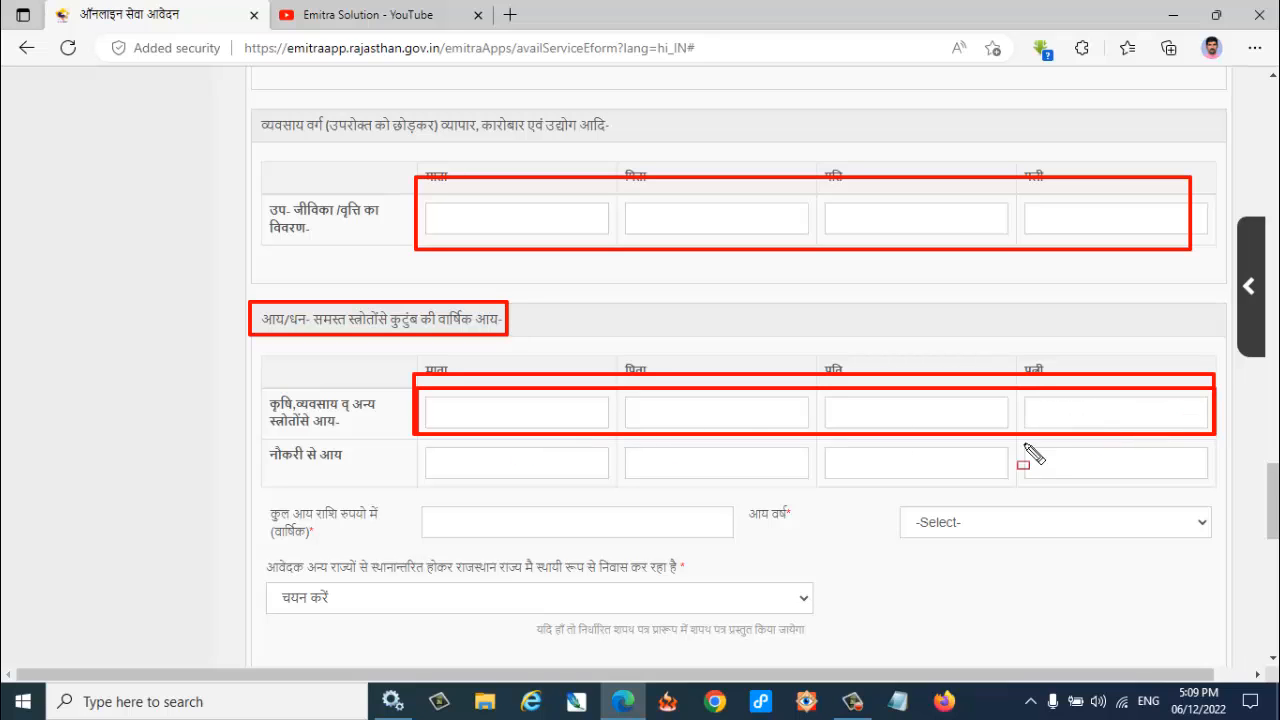
mouse_move(420, 447)
left_mouse_down()
mouse_move(843, 512)
mouse_move(1222, 482)
left_mouse_up()
mouse_move(400, 487)
left_mouse_down()
mouse_move(450, 557)
mouse_move(751, 543)
left_mouse_up()
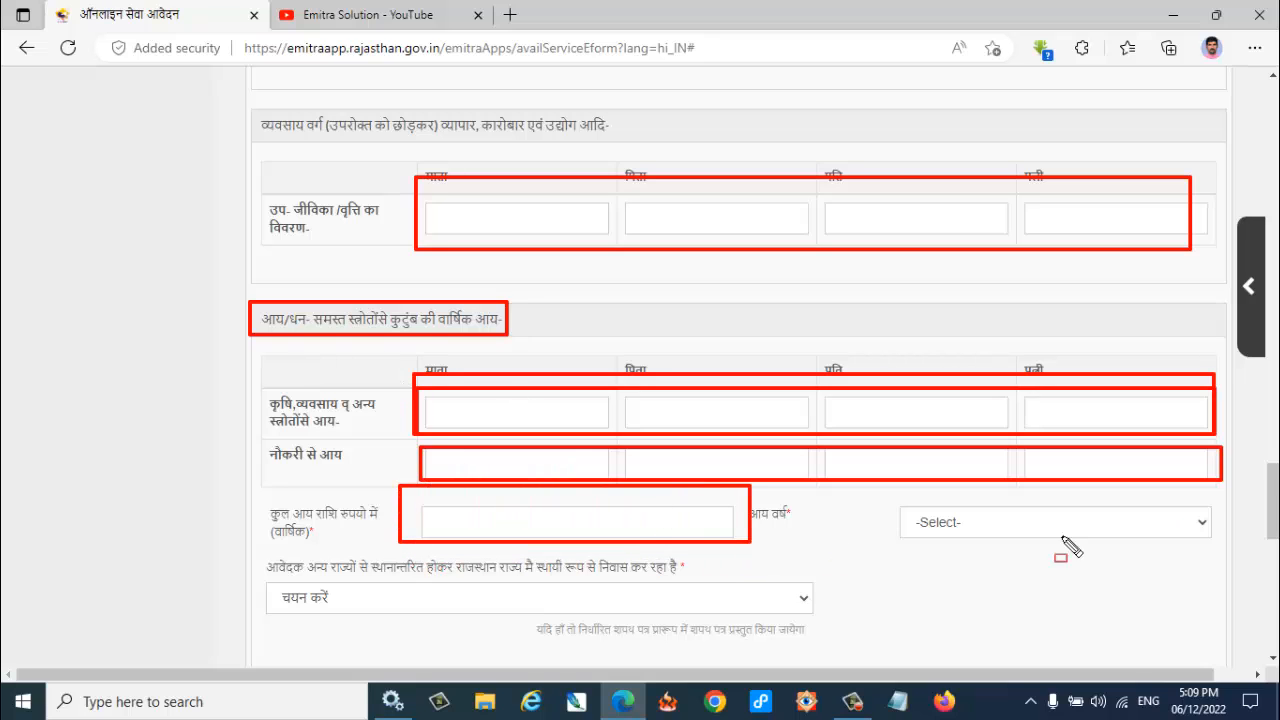
mouse_move(418, 500)
left_mouse_down()
mouse_move(425, 535)
mouse_move(750, 544)
left_mouse_up()
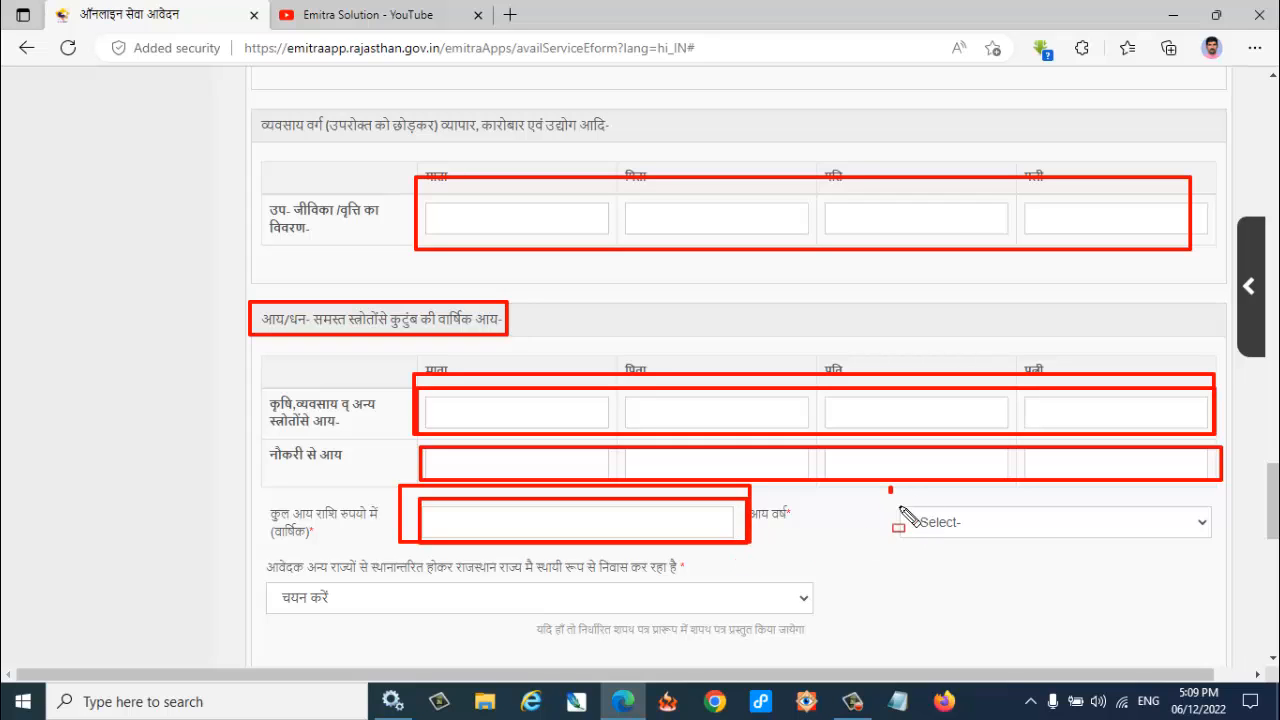
mouse_move(899, 506)
left_mouse_down()
mouse_move(1138, 566)
mouse_move(1234, 562)
left_mouse_up()
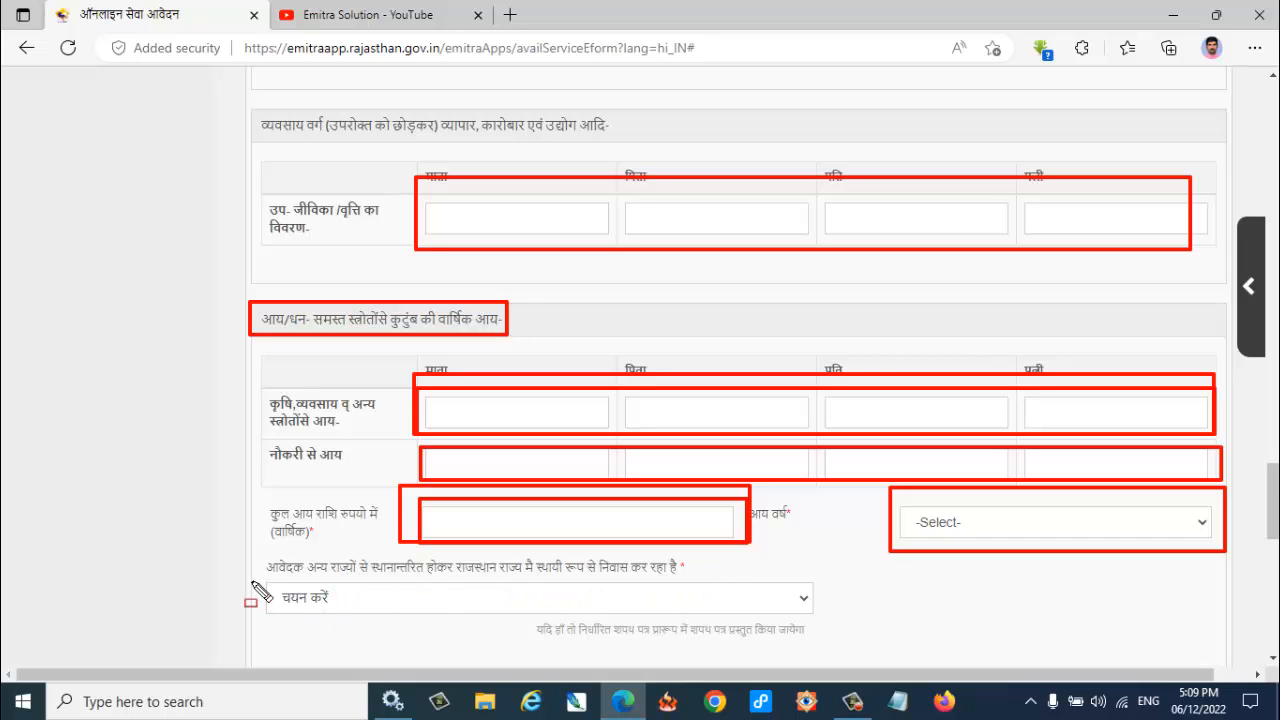
left_click_drag(252, 579, 485, 643)
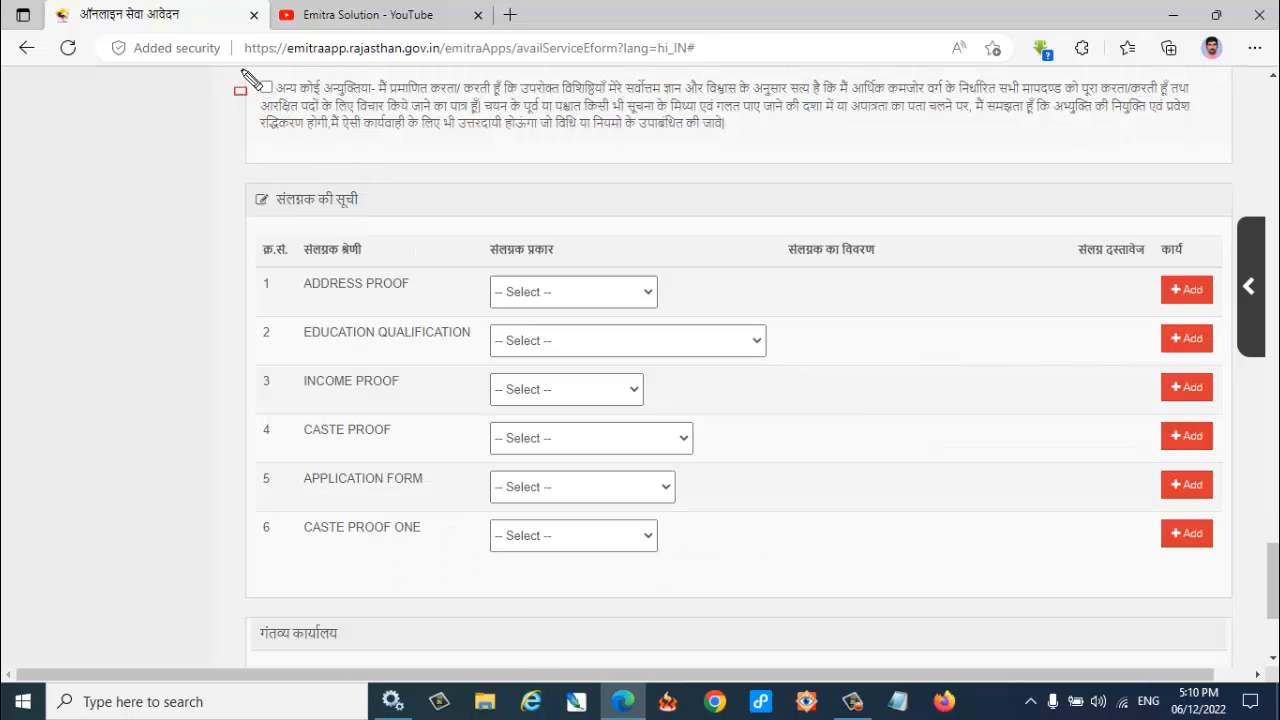
Review the declaration checkbox, the six attachment type choices from address proof to caste proof one, and their Add options, outlining them in red.
left_click_drag(243, 70, 355, 134)
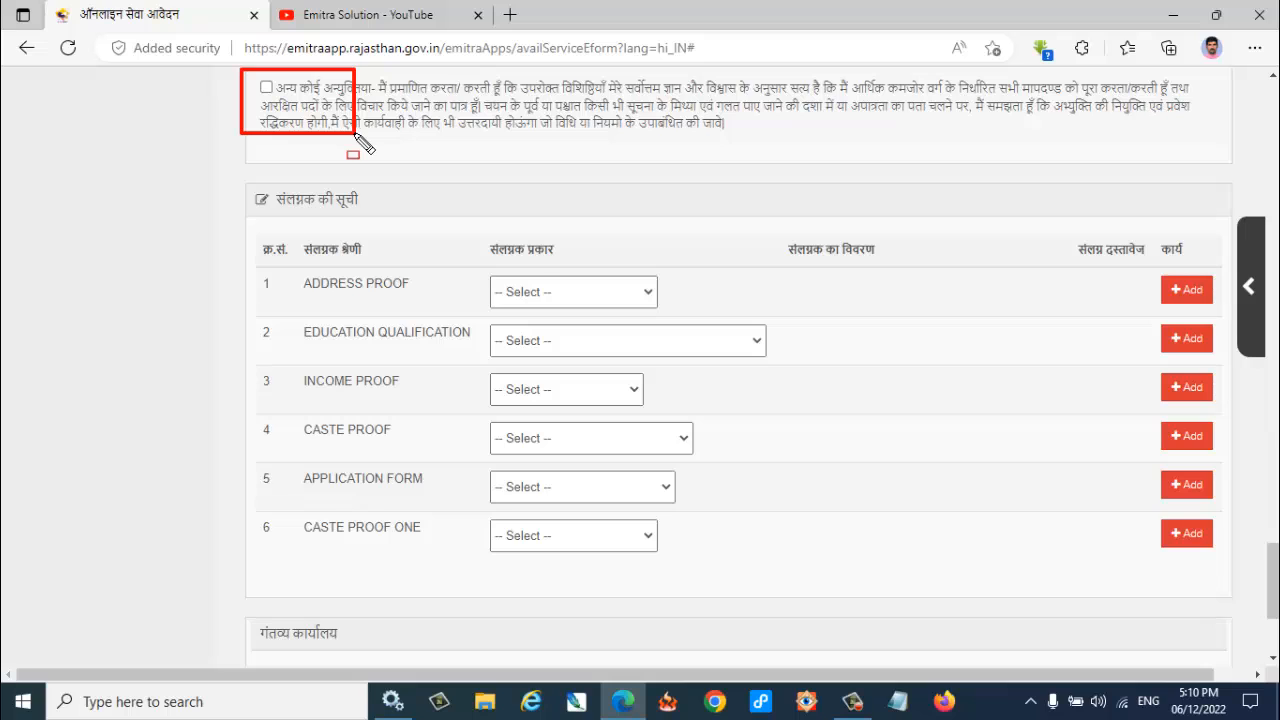
mouse_move(443, 270)
left_mouse_down()
mouse_move(530, 302)
mouse_move(674, 307)
left_mouse_up()
mouse_move(477, 315)
left_mouse_down()
mouse_move(588, 356)
mouse_move(768, 362)
left_mouse_up()
mouse_move(477, 369)
left_mouse_down()
mouse_move(663, 425)
mouse_move(681, 409)
left_mouse_up()
mouse_move(480, 418)
left_mouse_down()
mouse_move(497, 450)
mouse_move(694, 466)
mouse_move(714, 455)
left_mouse_up()
mouse_move(447, 462)
left_mouse_down()
mouse_move(581, 510)
mouse_move(698, 505)
left_mouse_up()
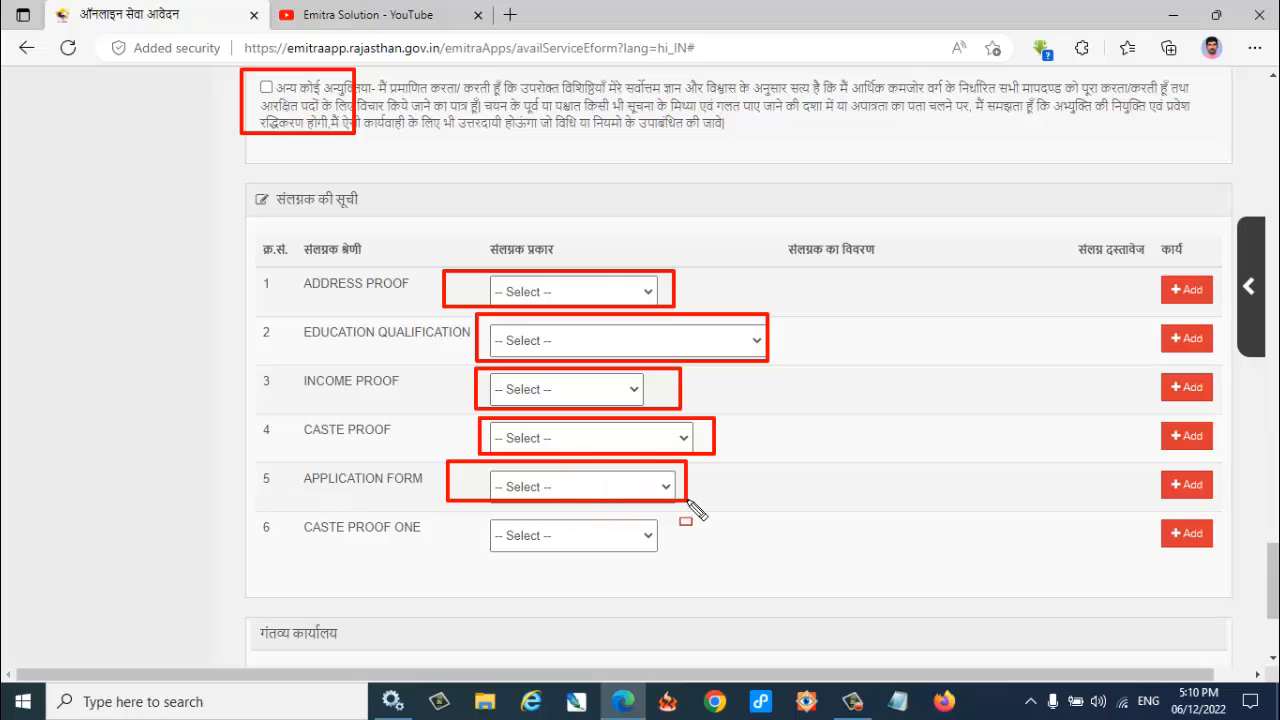
mouse_move(468, 510)
left_mouse_down()
mouse_move(546, 570)
mouse_move(699, 557)
left_mouse_up()
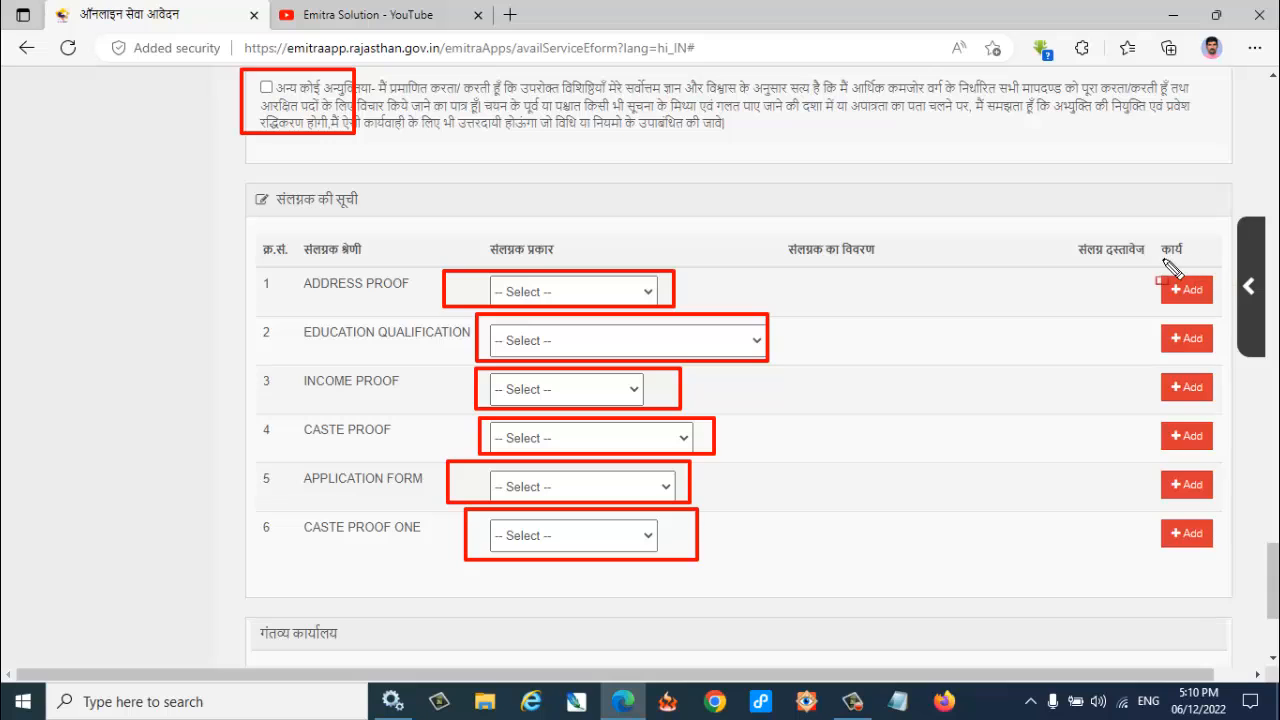
mouse_move(1163, 259)
left_mouse_down()
mouse_move(1205, 590)
mouse_move(1242, 585)
mouse_move(1233, 573)
left_mouse_up()
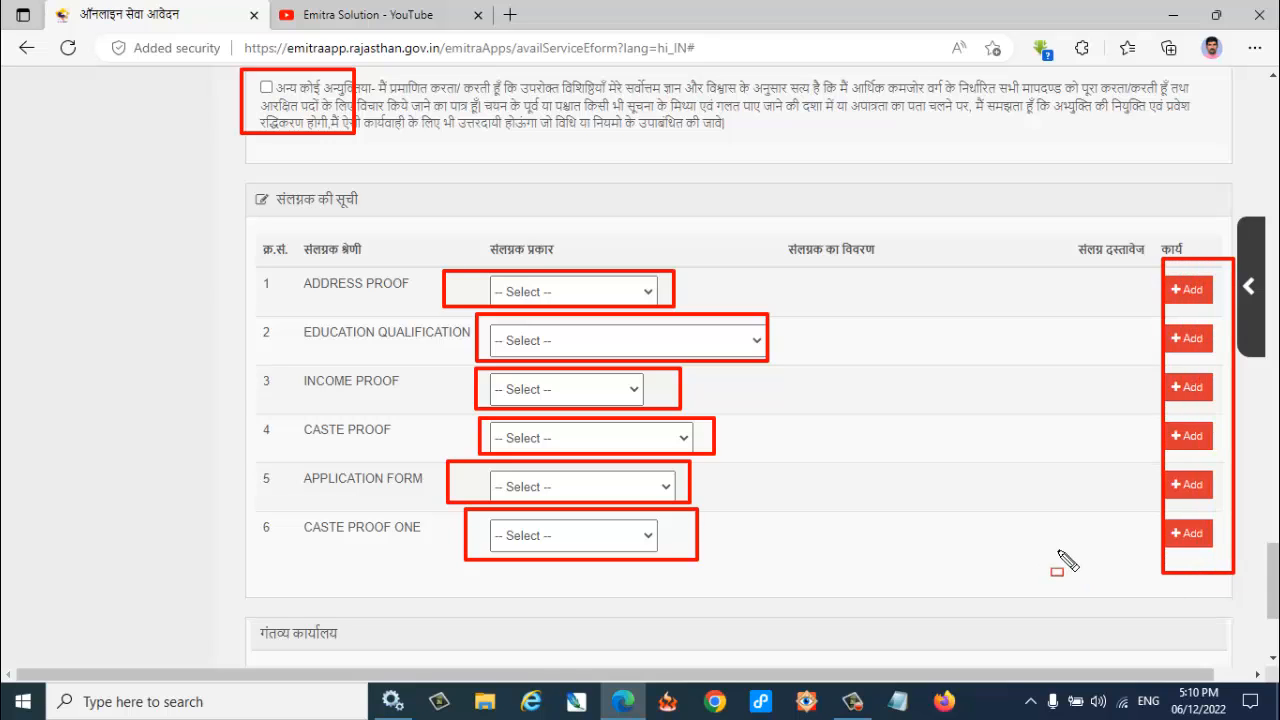
Confirm saving the completed application form and proceed to its payment details.
scroll(843, 455, "down", 3)
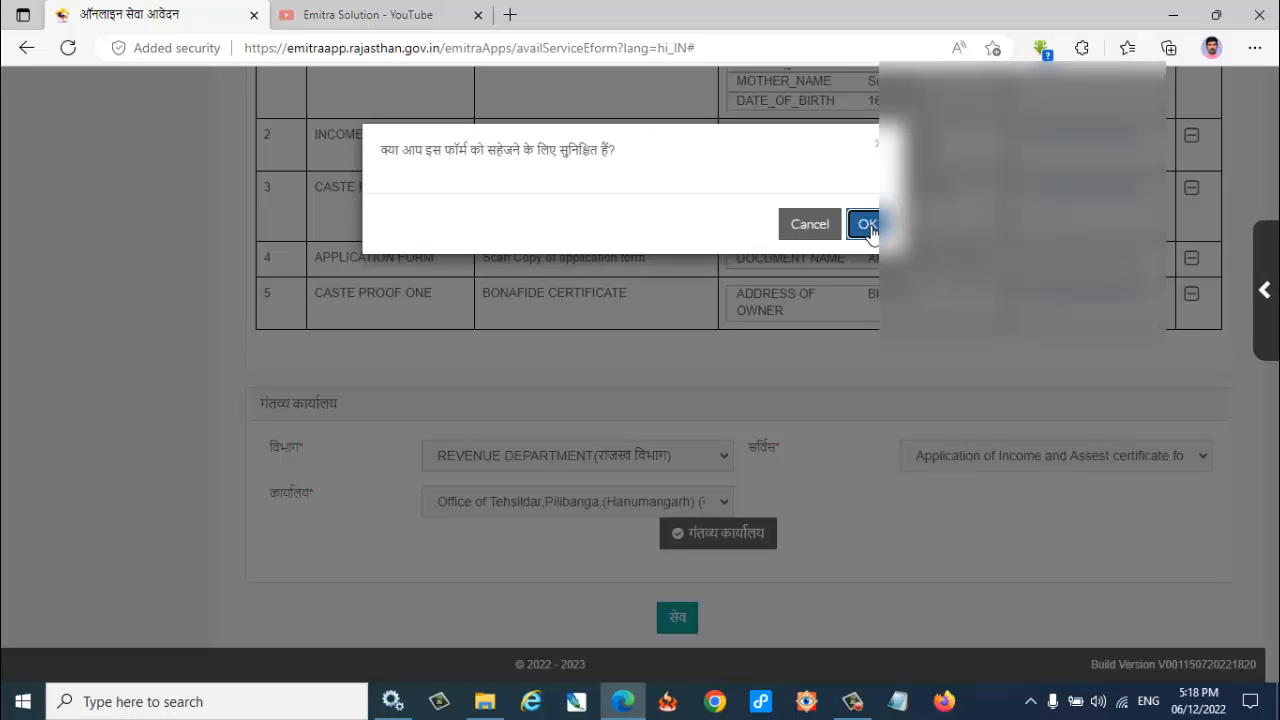
left_click(867, 225)
left_click(868, 225)
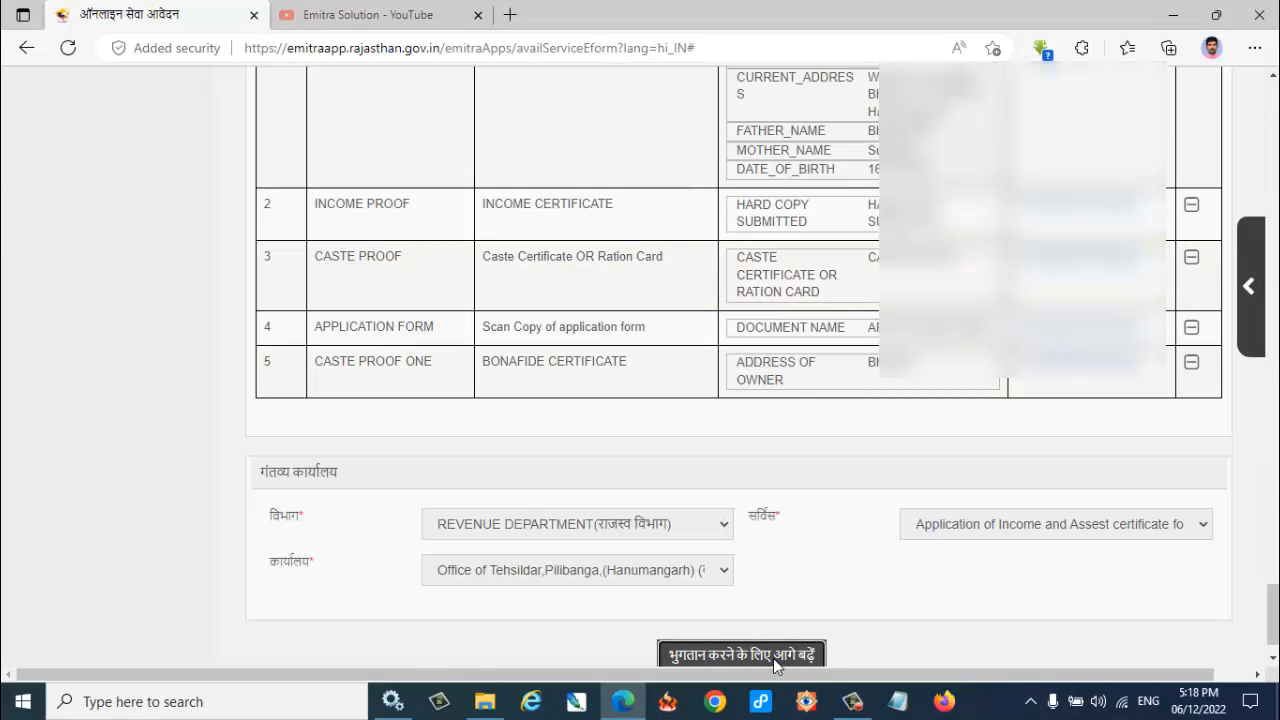
left_click(773, 655)
Add the EWS certificate application's bill for payment and pay it by wallet.
scroll(852, 555, "down", 2)
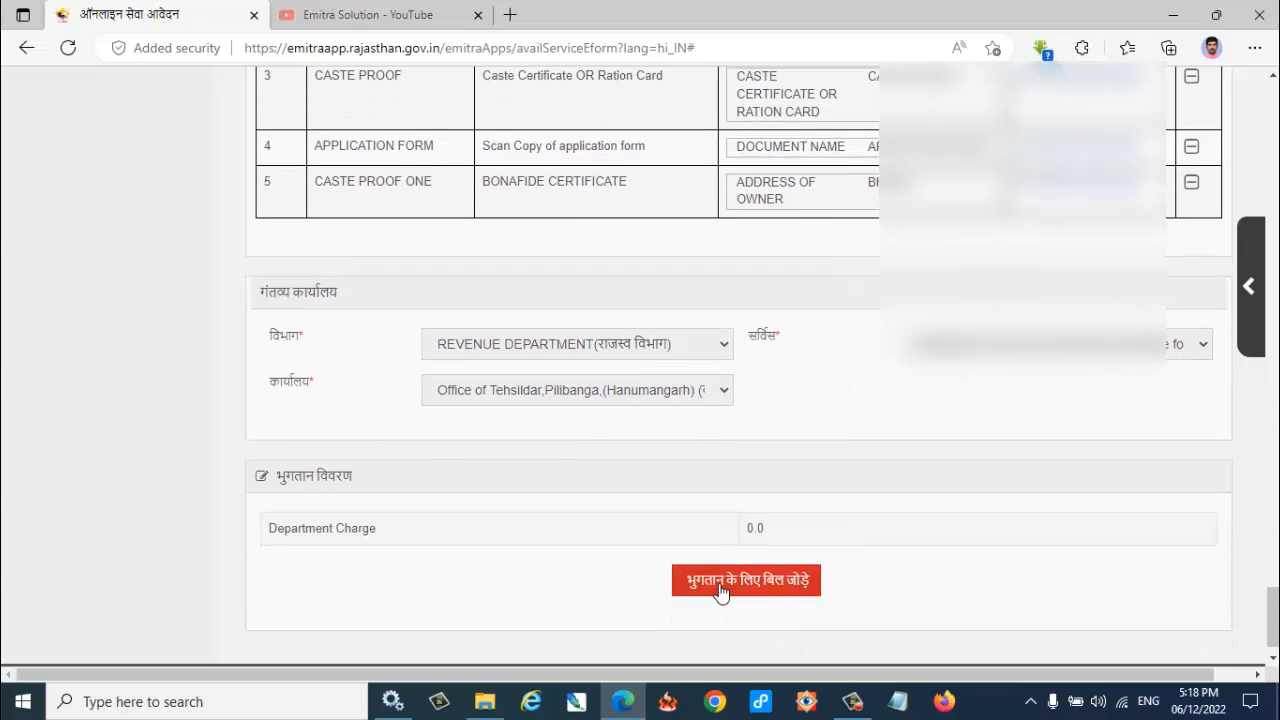
left_click(720, 591)
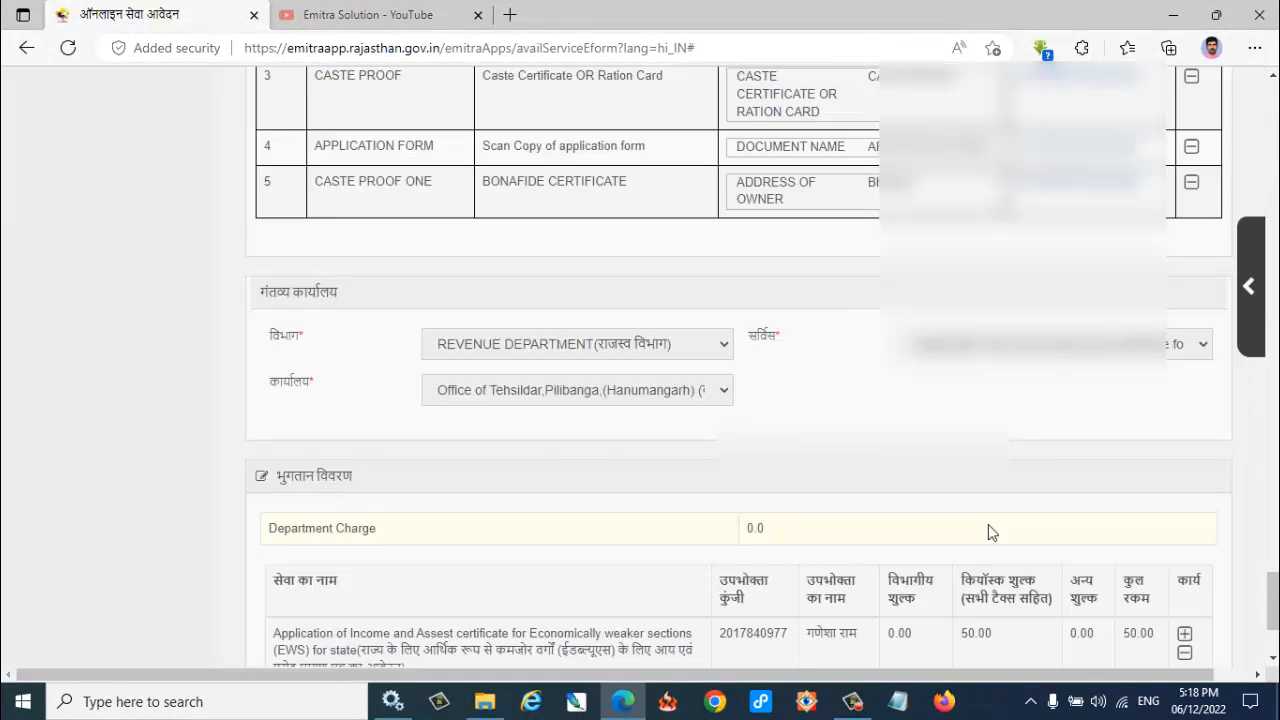
scroll(878, 586, "down", 2)
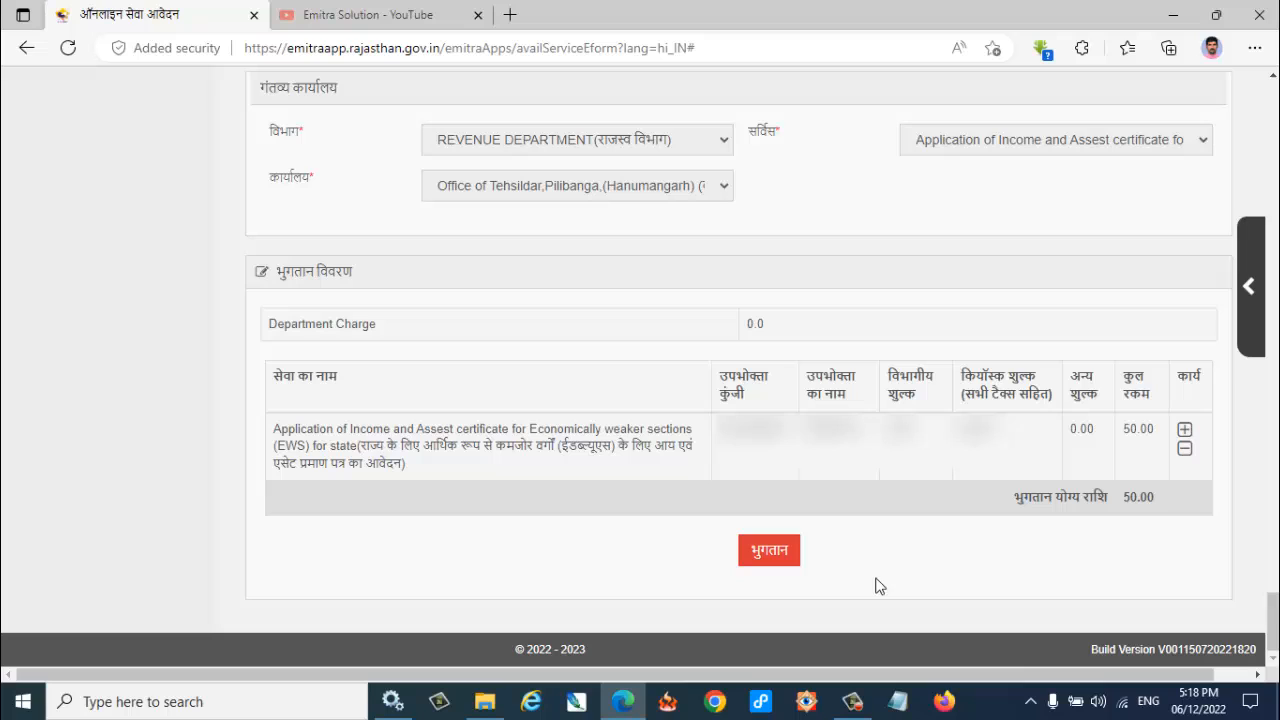
left_click(769, 551)
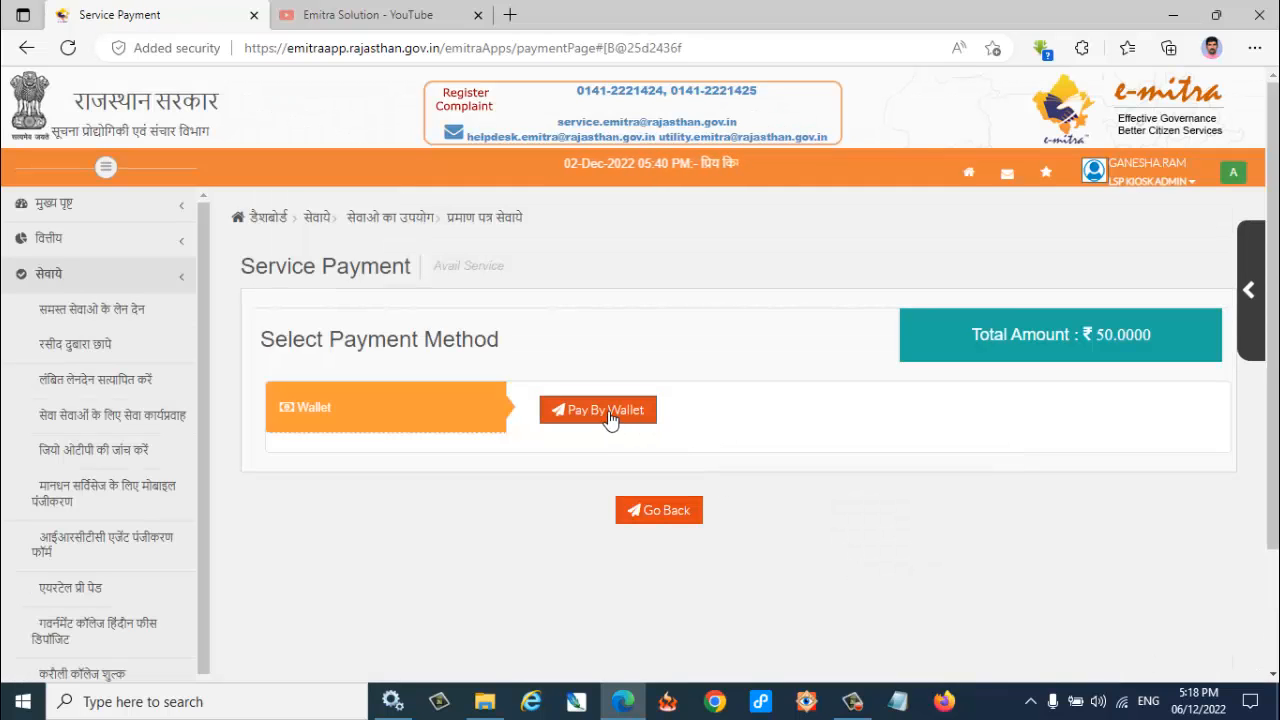
left_click(610, 414)
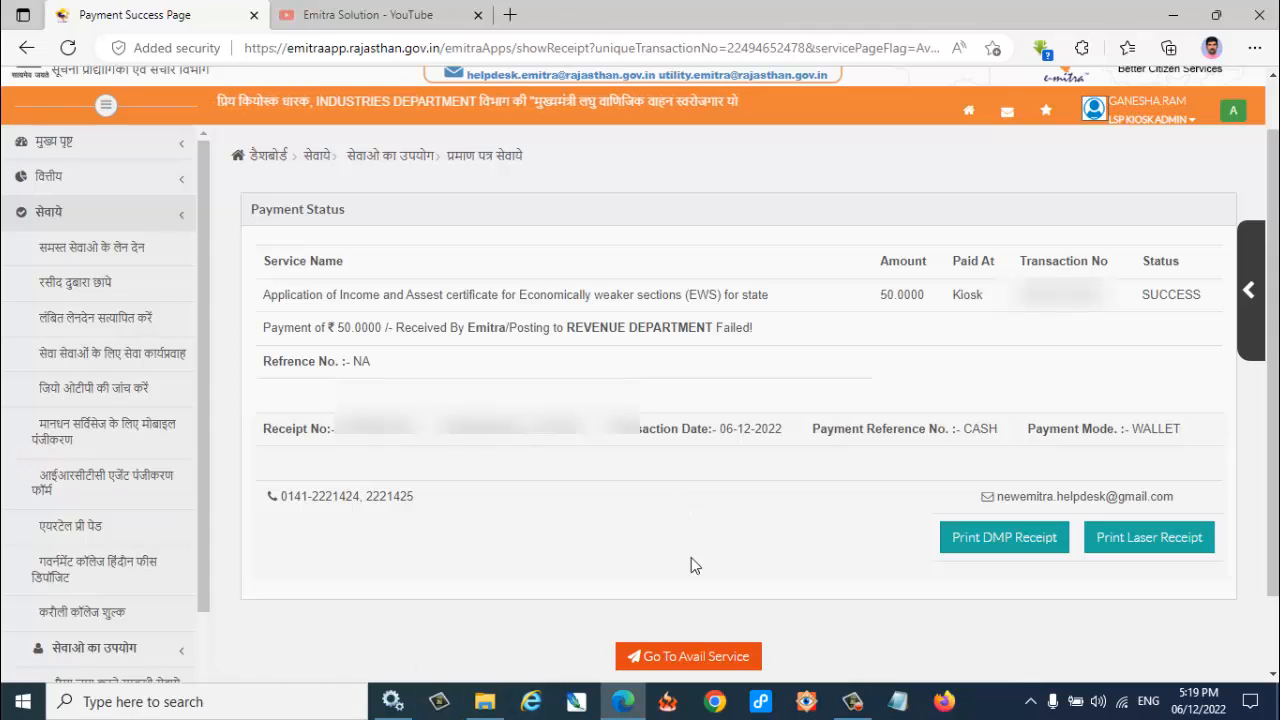
Switch to the already open Emitra Solution channel page on YouTube.
left_click(340, 14)
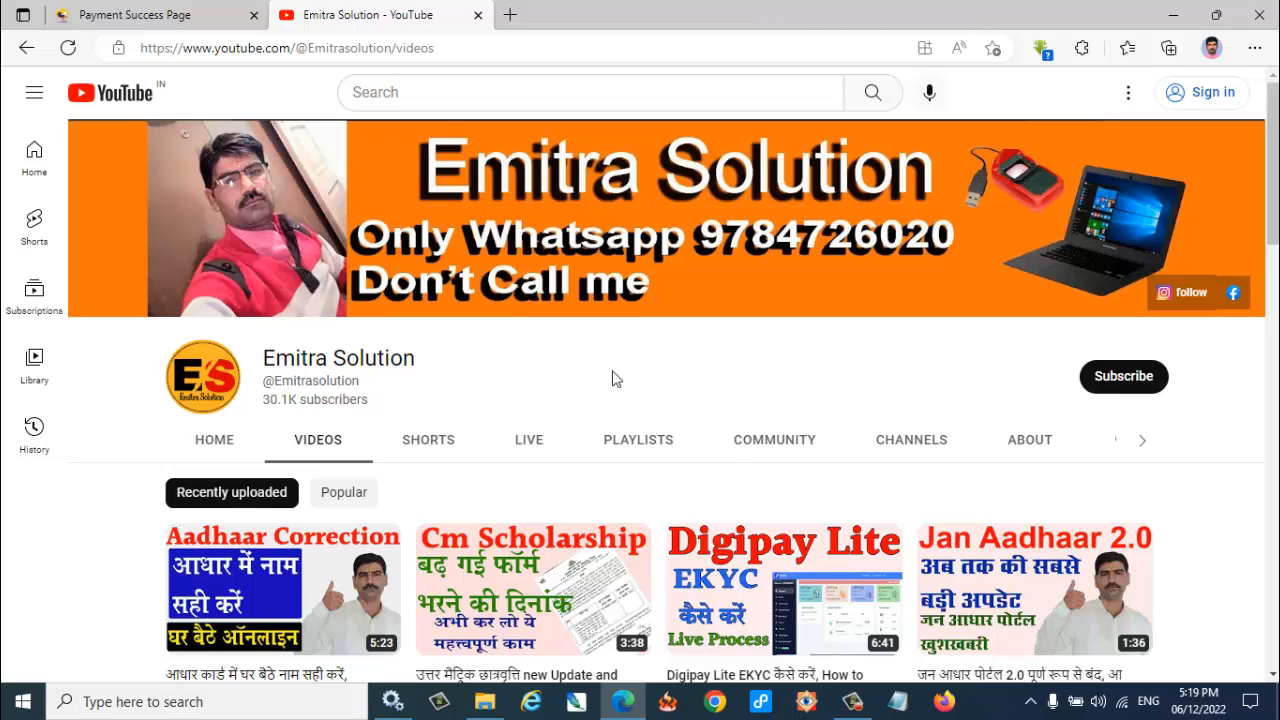